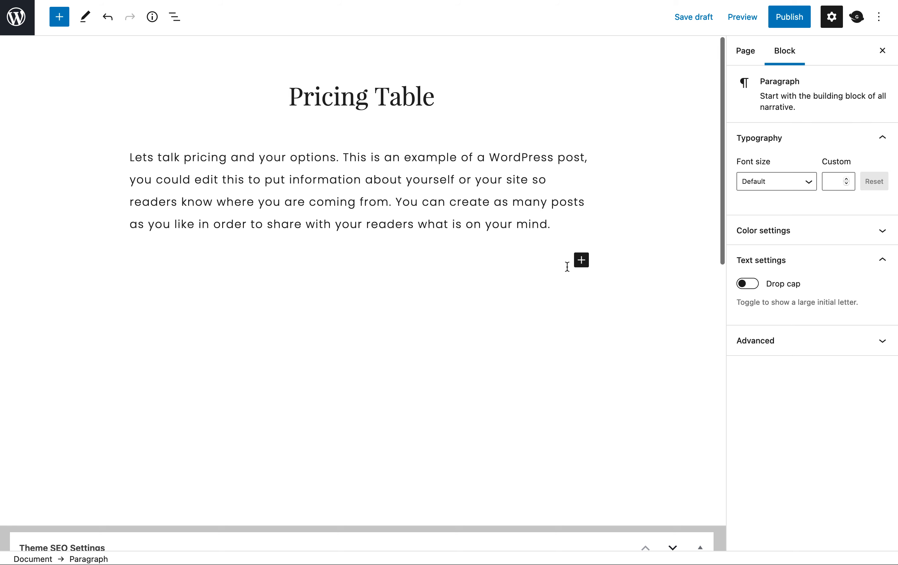
# Insert a Media & Text block below the intro paragraph and use shop-1.jpg from the media library as its image
pyautogui.click(581, 263)
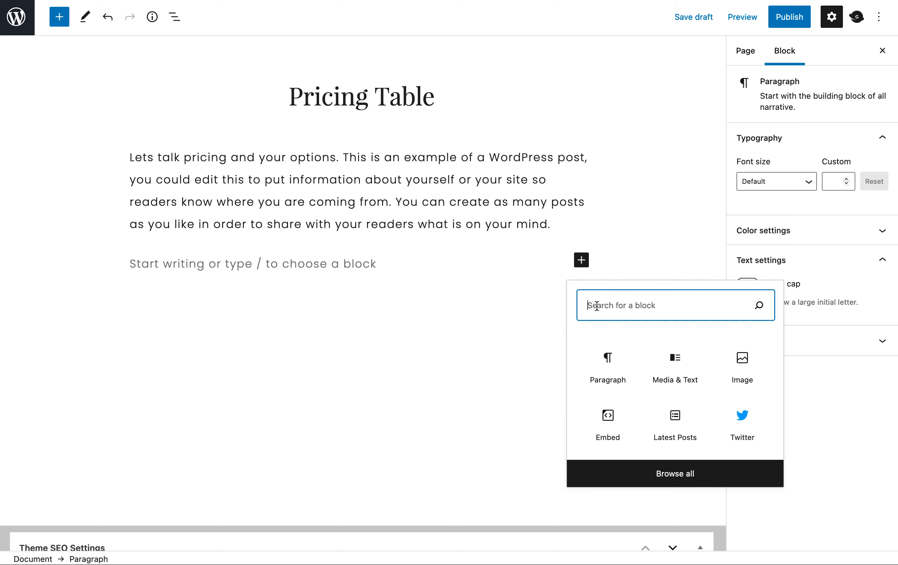
pyautogui.write('Media')
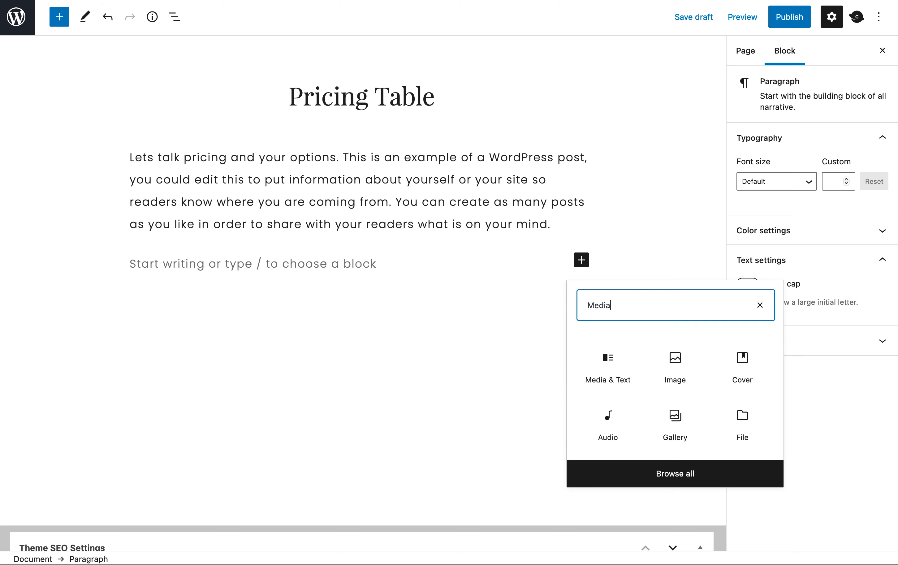
pyautogui.click(605, 372)
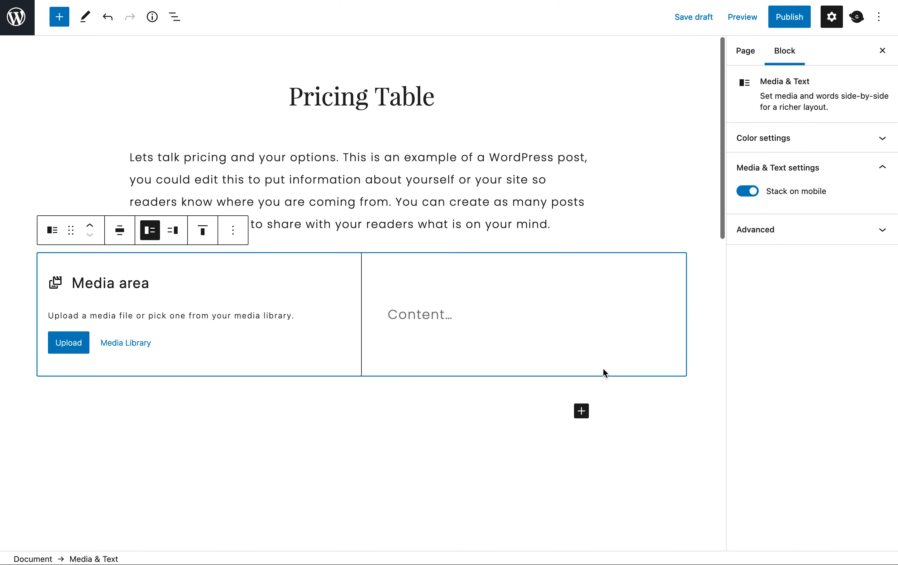
pyautogui.click(126, 343)
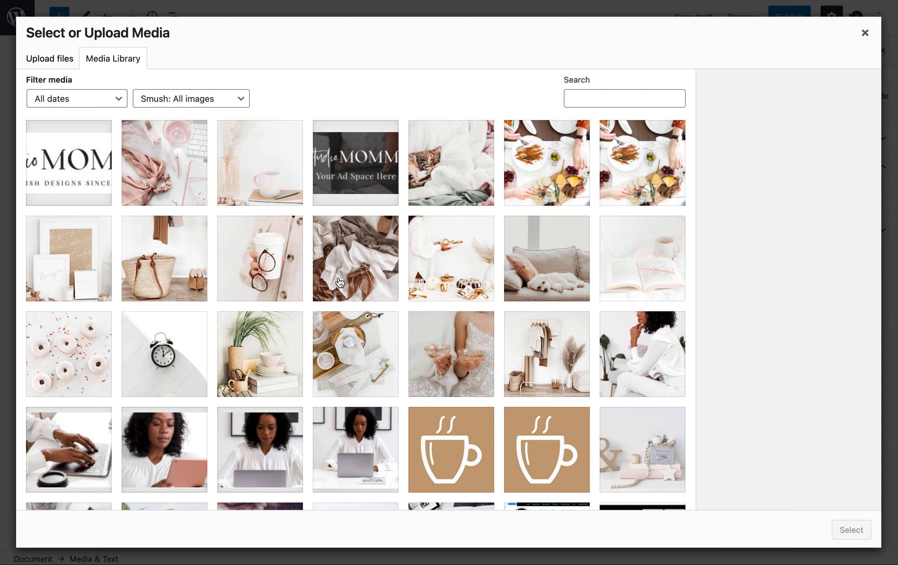
pyautogui.click(358, 264)
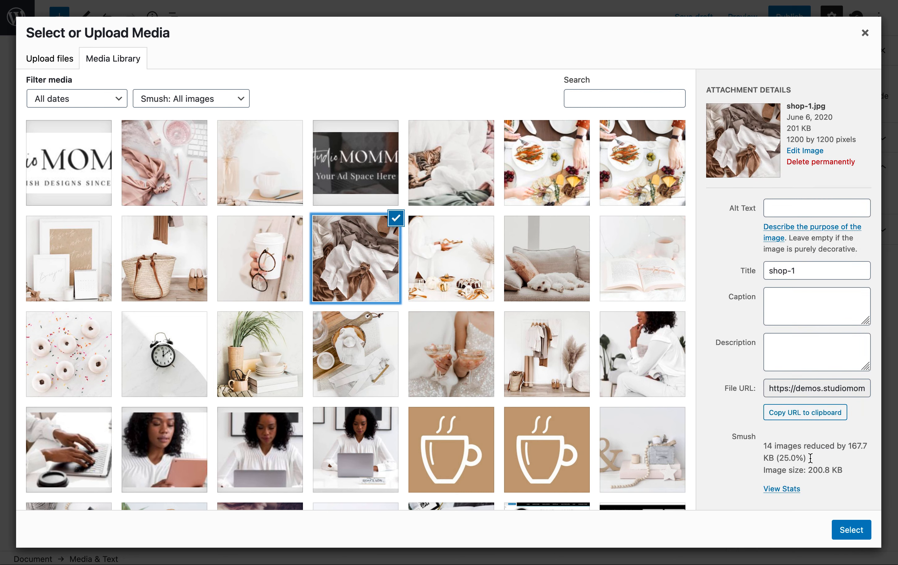
pyautogui.click(854, 531)
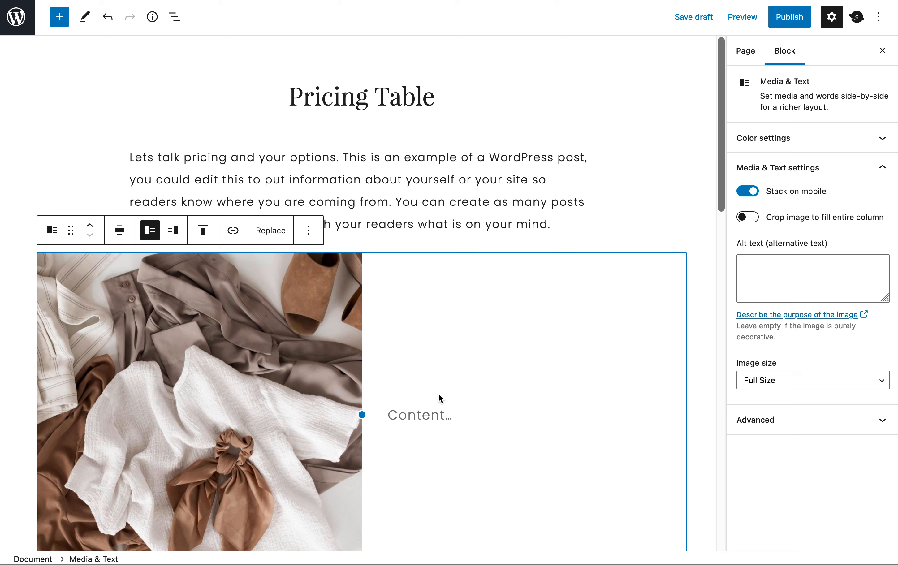
# Convert the block's content placeholder beside the image to a heading and enter "Starter Package" in it
pyautogui.click(437, 409)
pyautogui.click(403, 379)
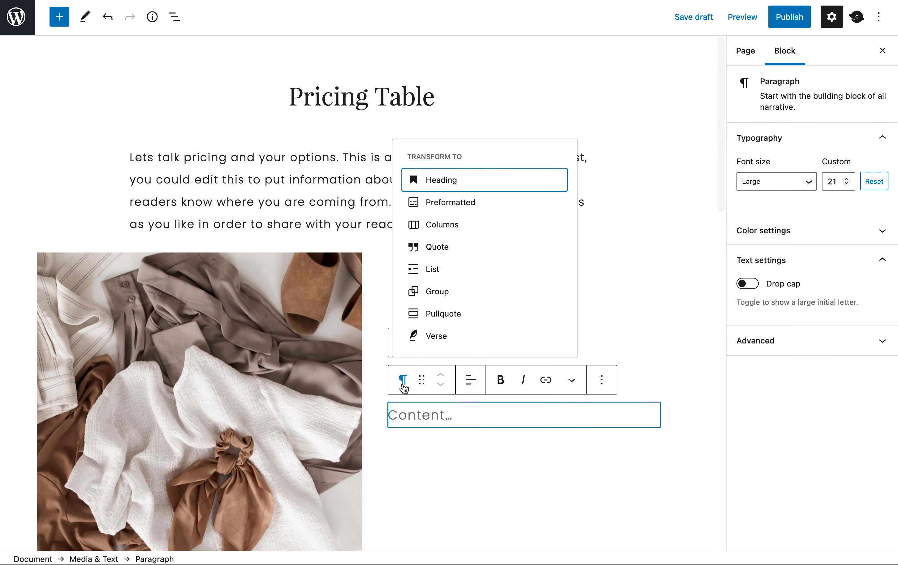
pyautogui.click(440, 180)
pyautogui.click(436, 387)
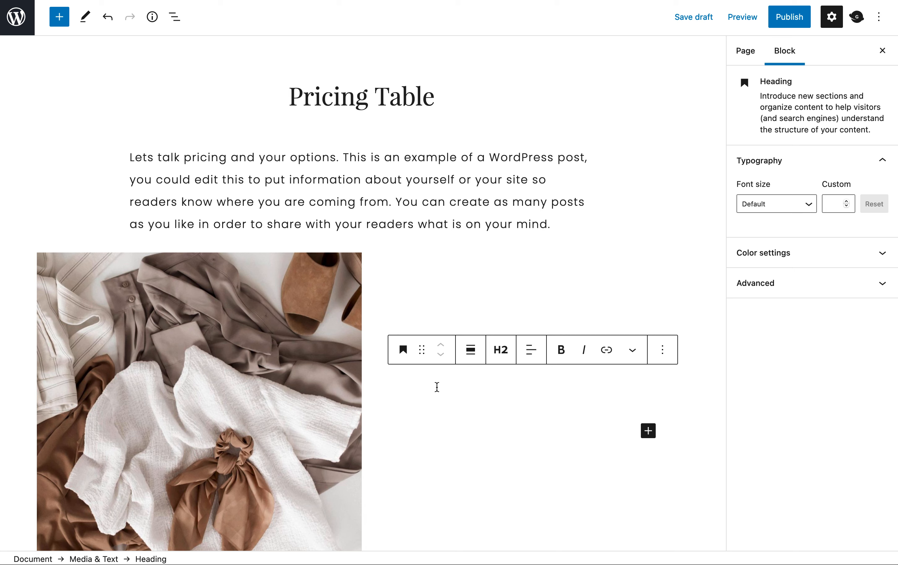
pyautogui.write('Starter ')
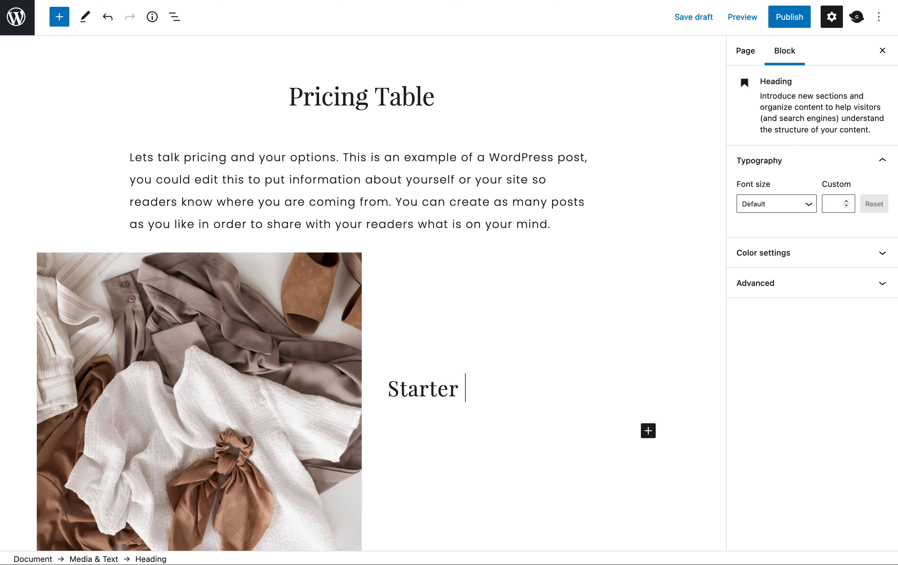
pyautogui.write('Package')
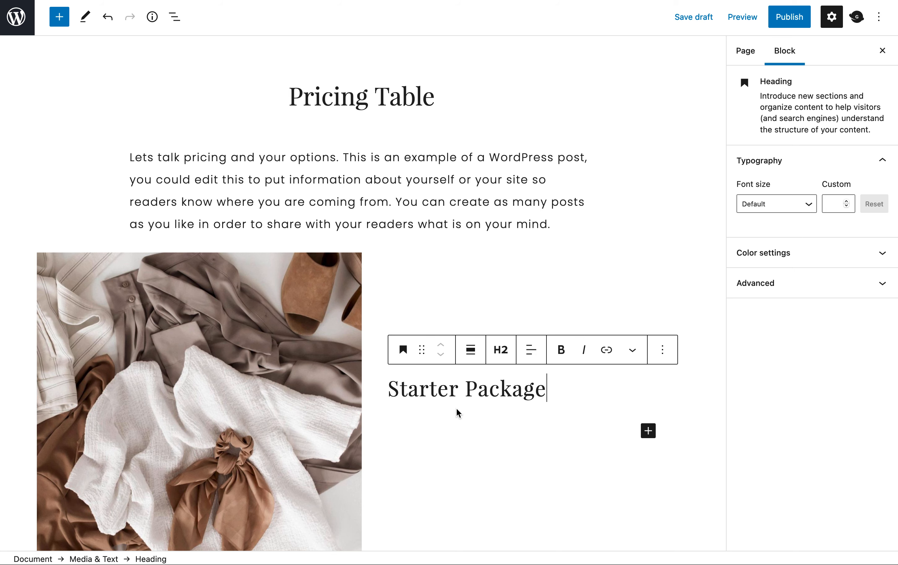
# Italicize the whole "Starter Package" heading, following the styled package title on the example pricing page
pyautogui.click(438, 388)
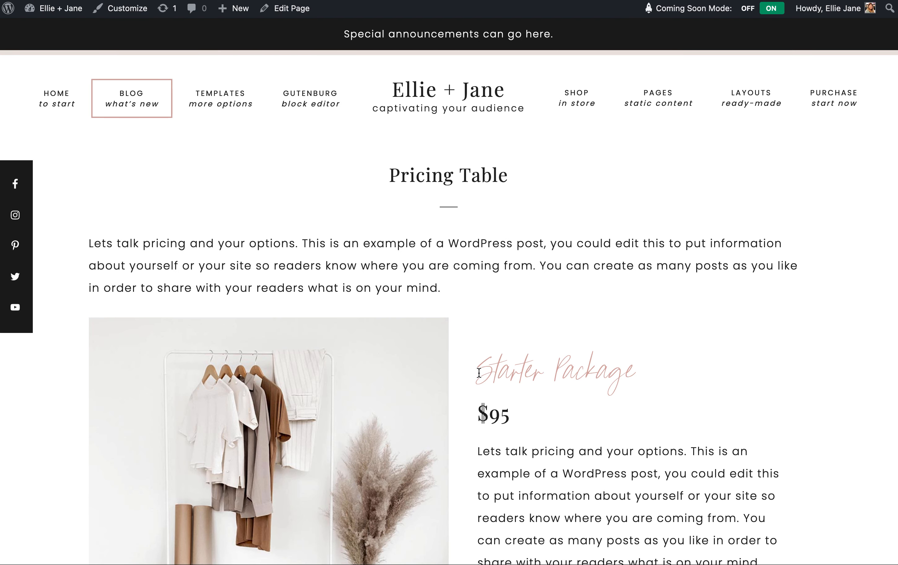
pyautogui.moveTo(478, 373); pyautogui.dragTo(672, 376)
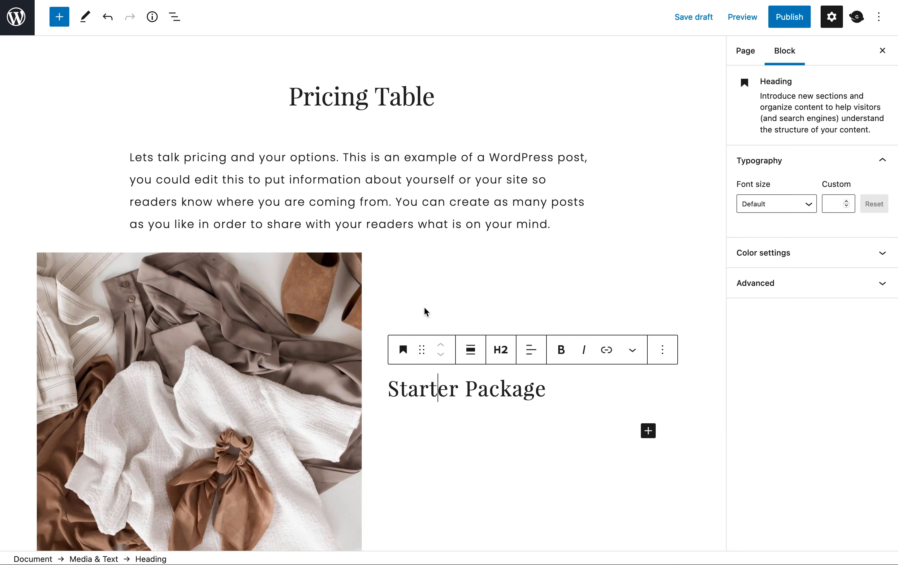
pyautogui.moveTo(389, 390); pyautogui.dragTo(588, 389)
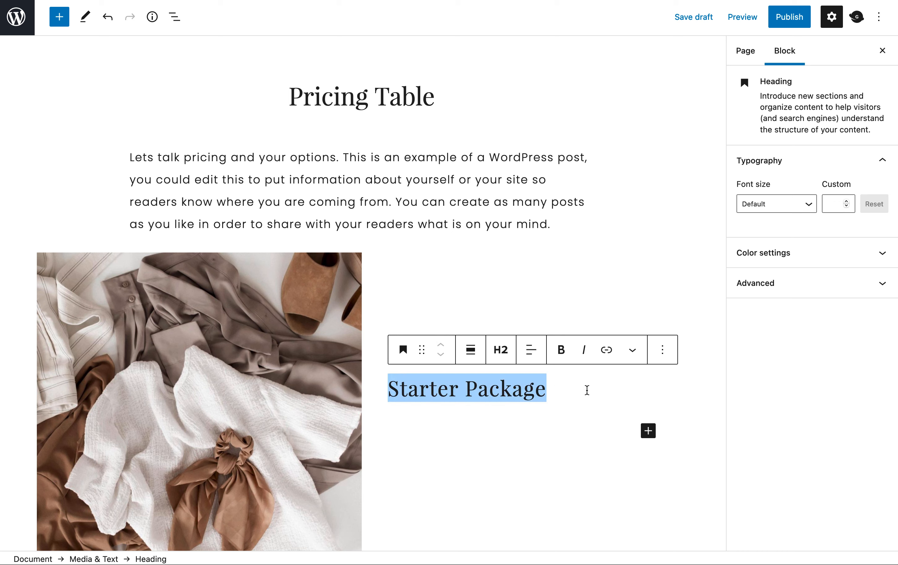
pyautogui.click(584, 350)
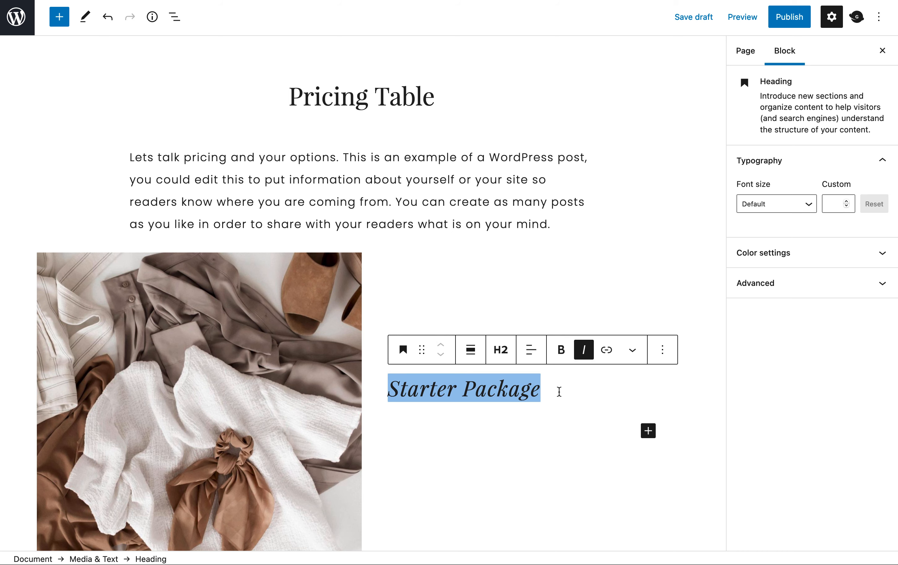
pyautogui.click(559, 391)
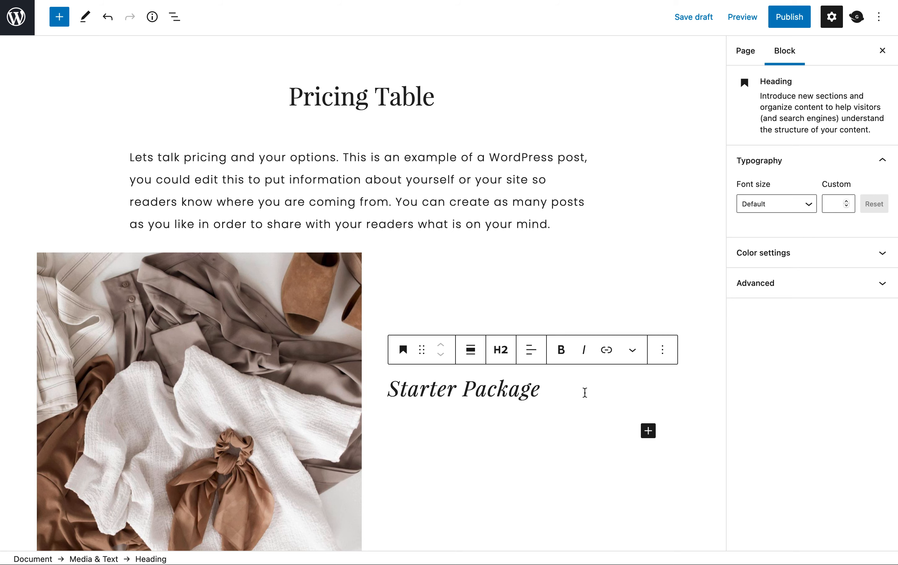
# Add the price "$95" as a heading below "Starter Package", matching the example pricing page
pyautogui.press('Return')
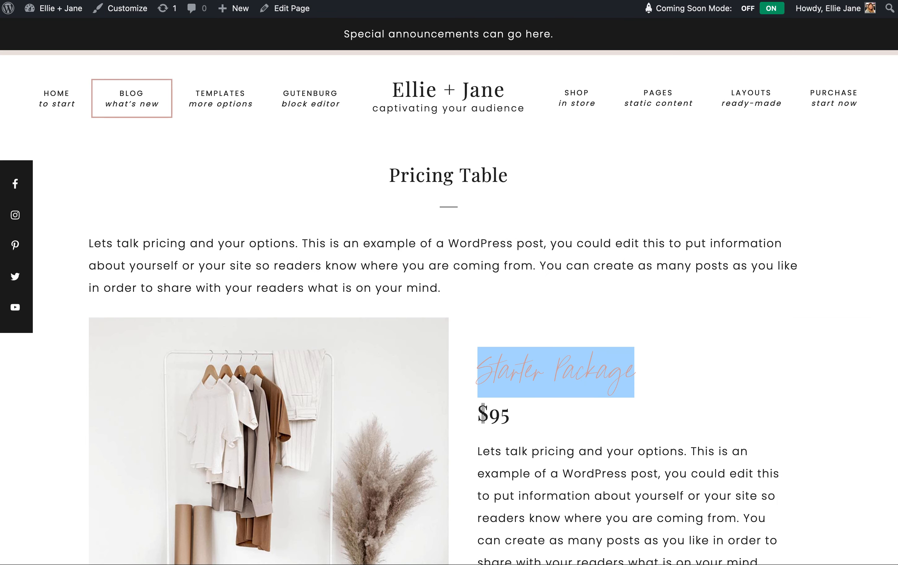
pyautogui.scroll(-4, 503, 449)
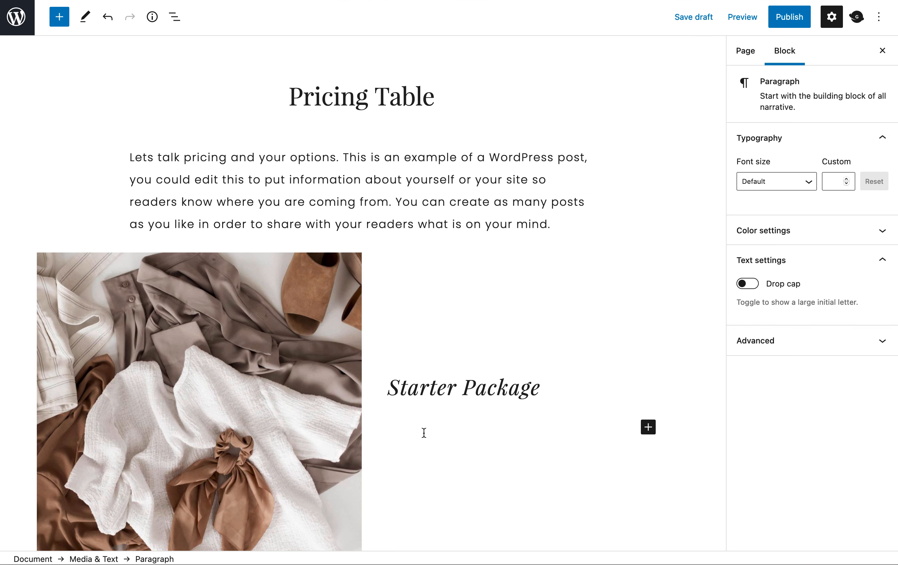
pyautogui.write('$95')
pyautogui.click(403, 398)
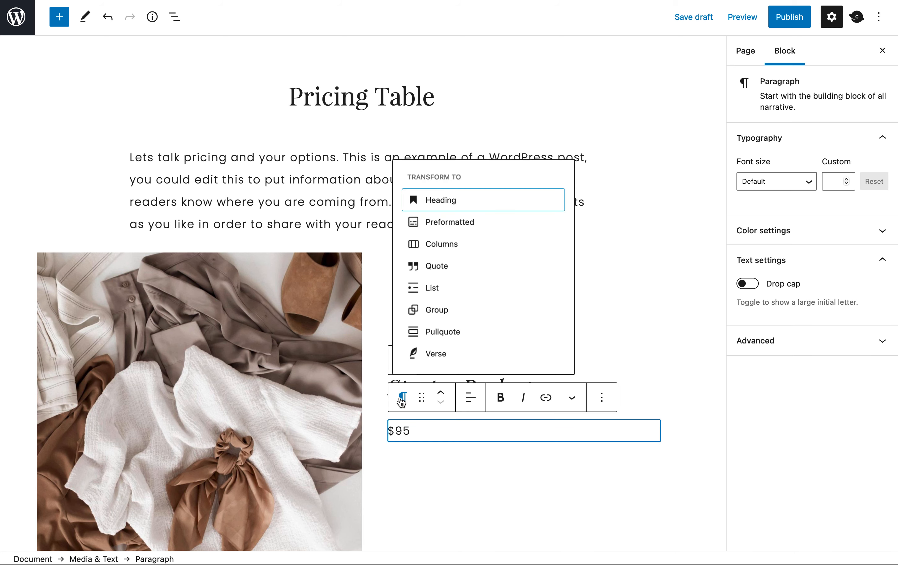
pyautogui.click(439, 201)
pyautogui.click(396, 417)
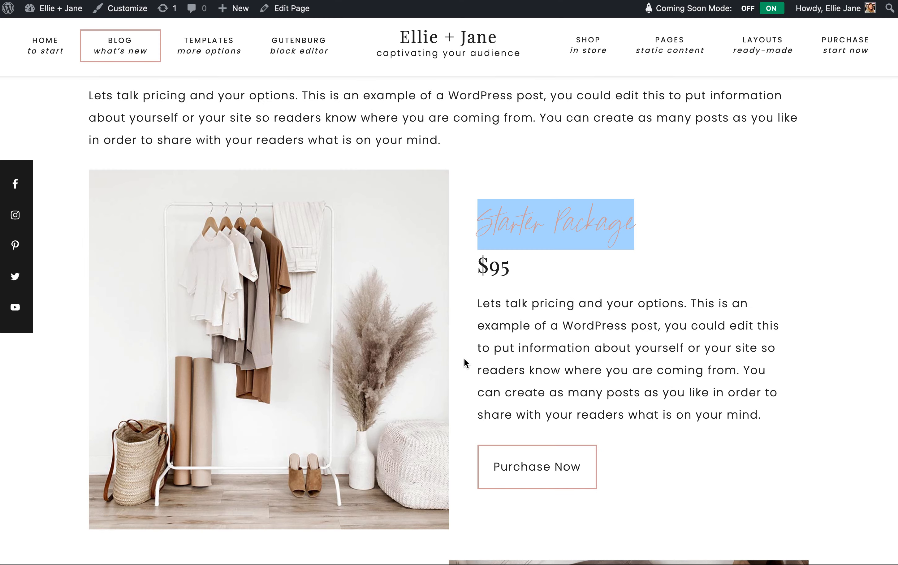
pyautogui.click(493, 268)
pyautogui.moveTo(481, 266); pyautogui.dragTo(515, 257)
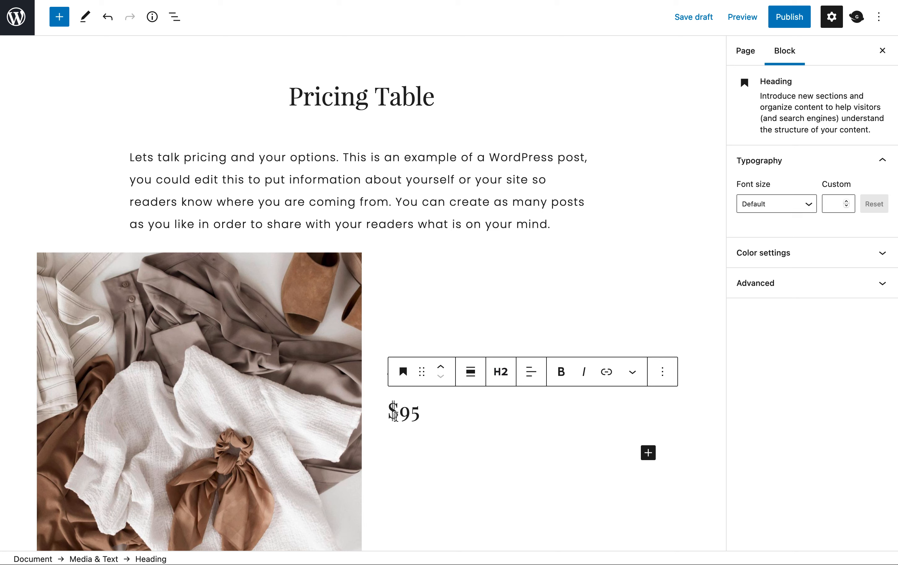
# Add the example page's description paragraph, starting "Lets talk pricing and your options", below the $95 heading
pyautogui.press('Return')
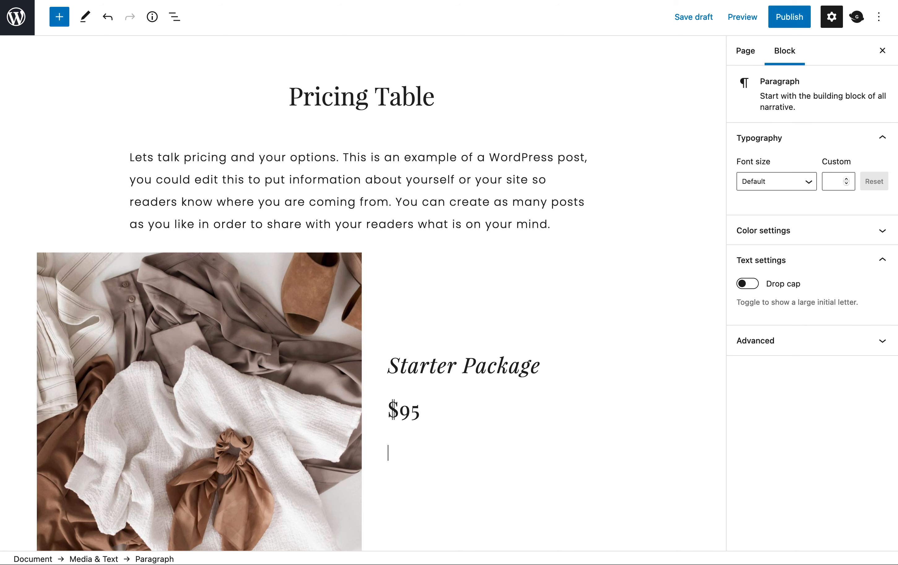
pyautogui.click(649, 450)
pyautogui.click(675, 312)
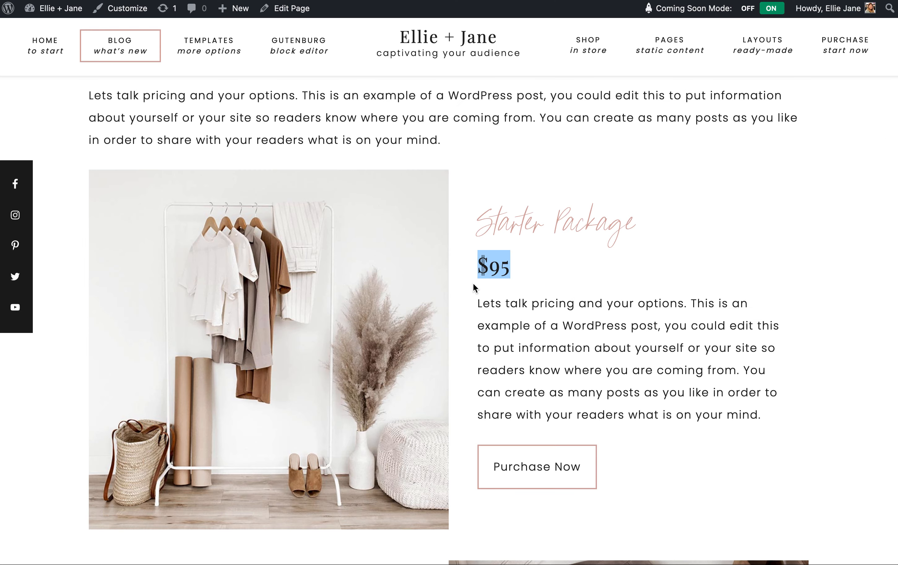
pyautogui.moveTo(479, 303); pyautogui.dragTo(772, 421)
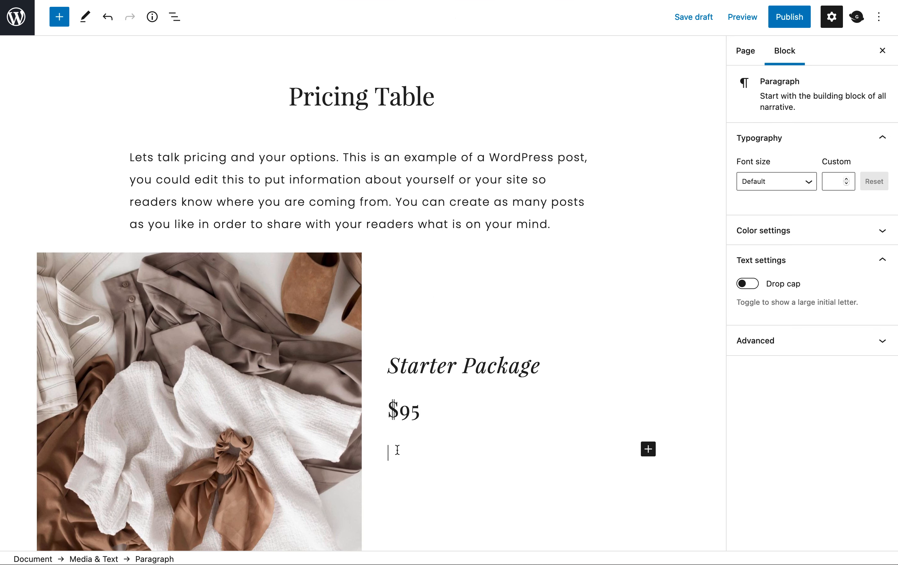
pyautogui.write('Lets talk pricing and your options. This is an example of a WordPress post, you could edit this to put information about yourself or your site so readers know where you are coming from. You can create as many posts as you like in order to share with your readers what is on your mind.')
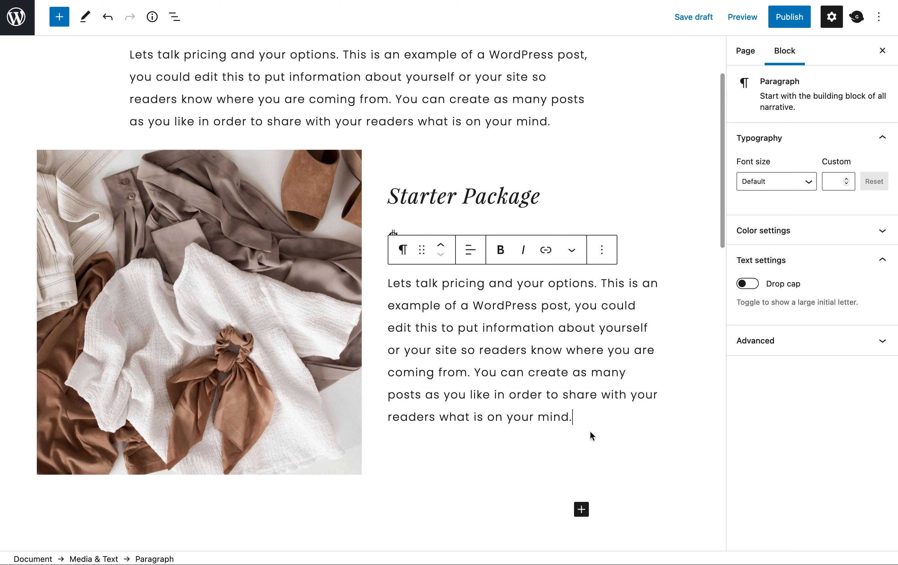
# Insert a Buttons block below the package description and label its button "Purchase Now"
pyautogui.press('Return')
pyautogui.click(649, 402)
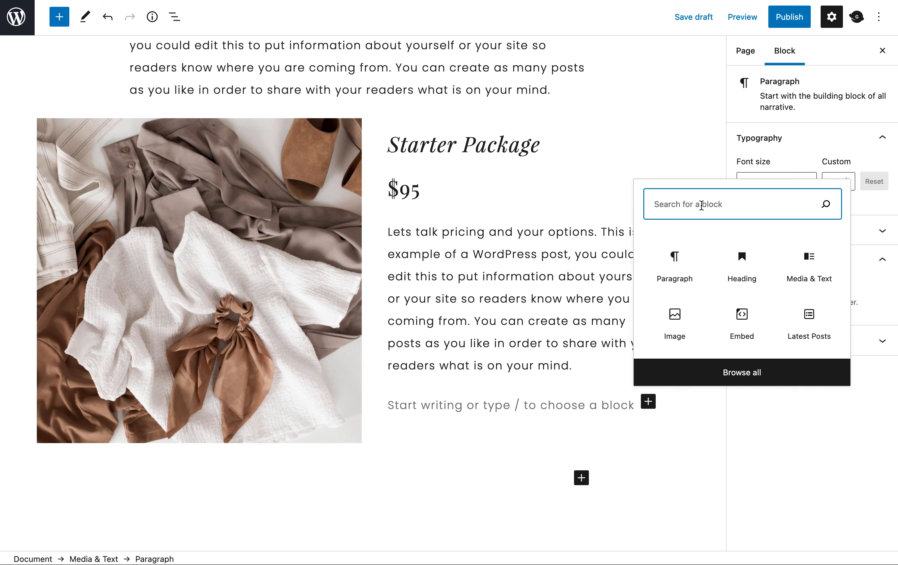
pyautogui.write('button')
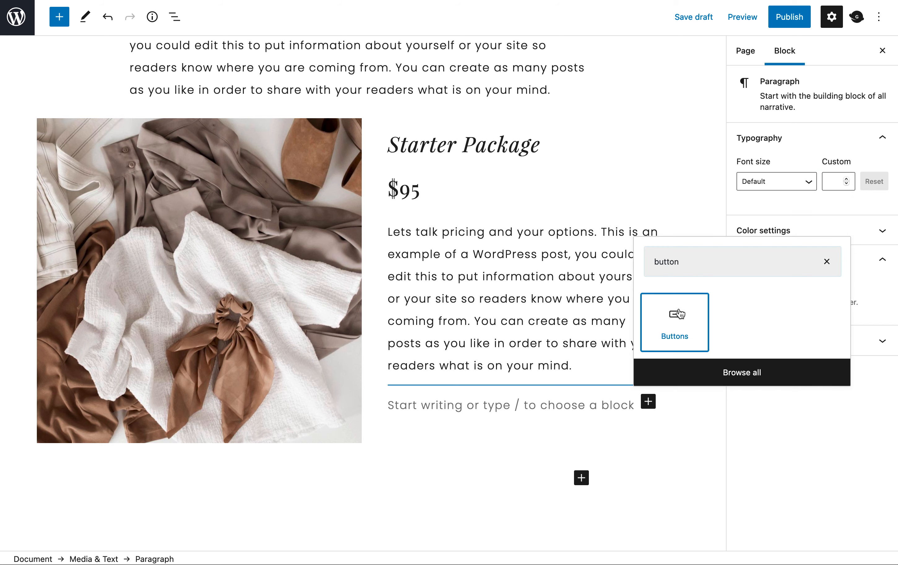
pyautogui.click(679, 308)
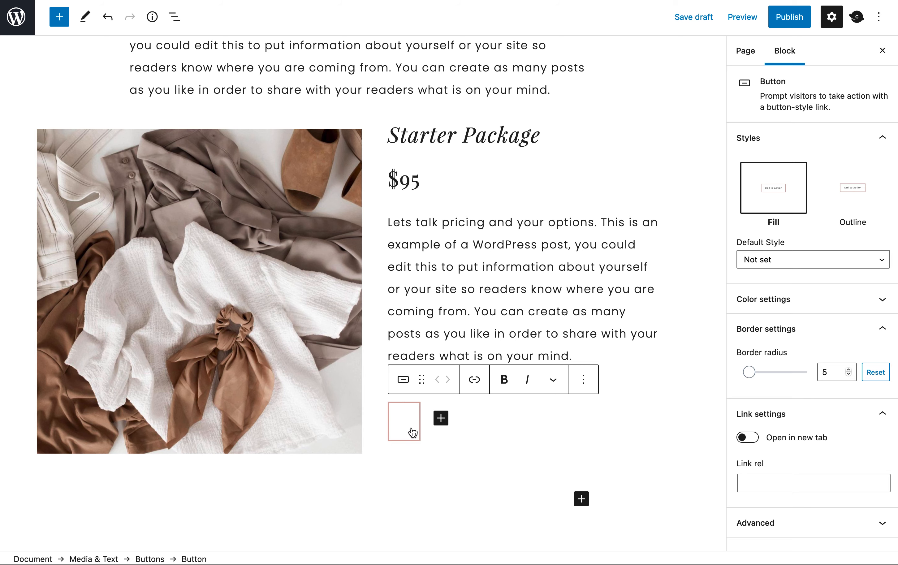
pyautogui.write('P')
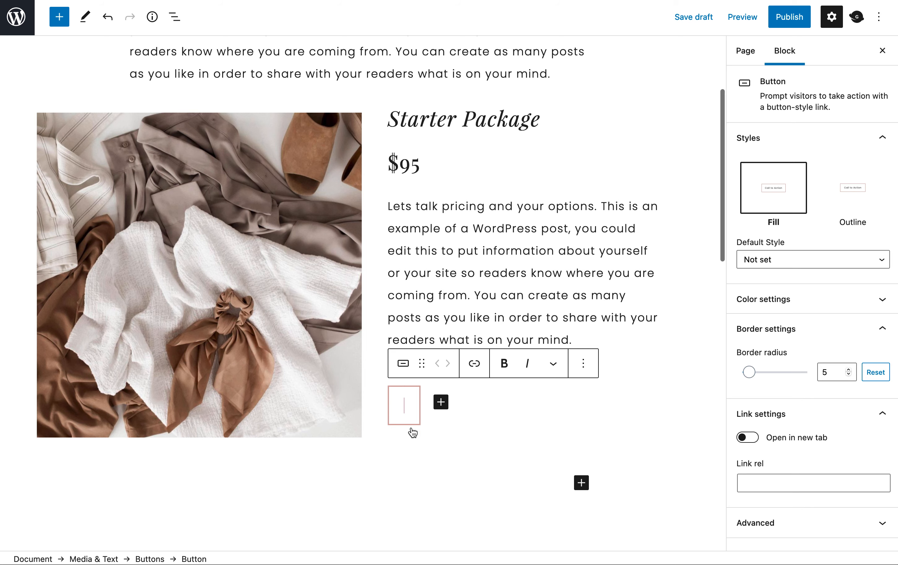
pyautogui.write('urchase Now')
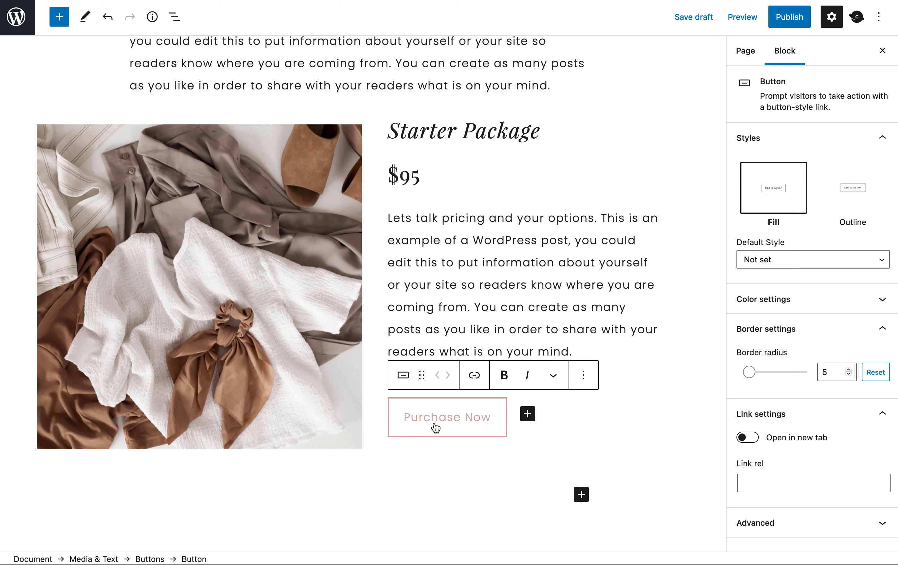
pyautogui.click(475, 376)
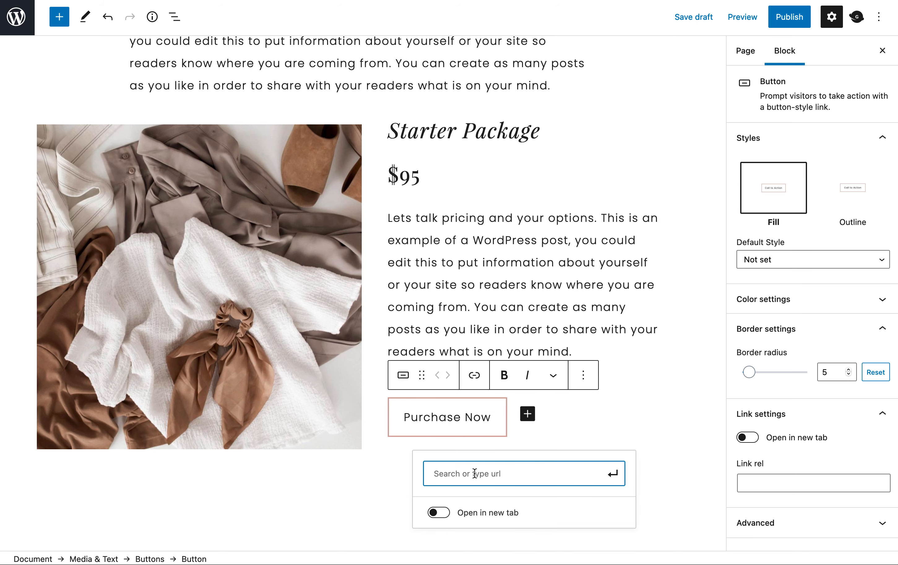
pyautogui.write('h')
pyautogui.press('BackSpace')
pyautogui.write('https:s')
pyautogui.press('BackSpace')
pyautogui.press('BackSpace')
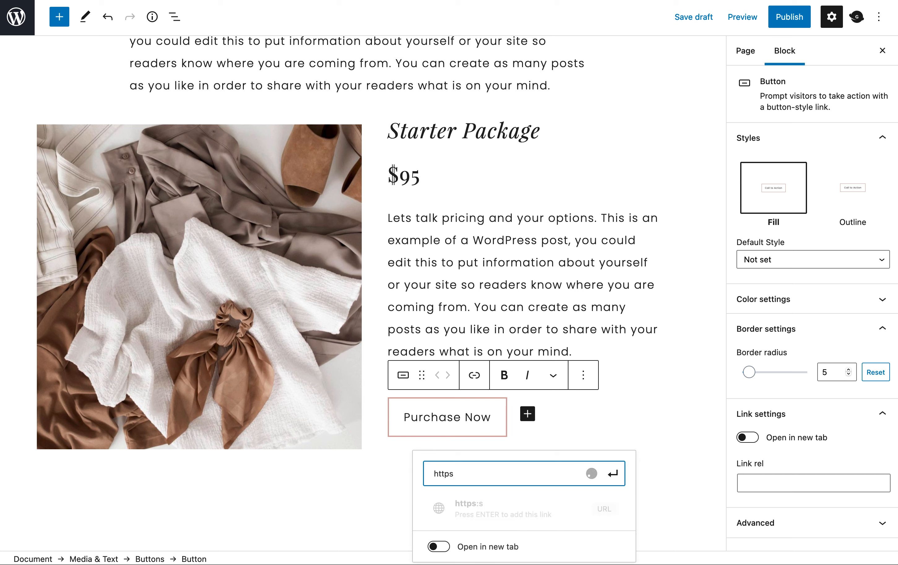
pyautogui.write('://studiomommy.com')
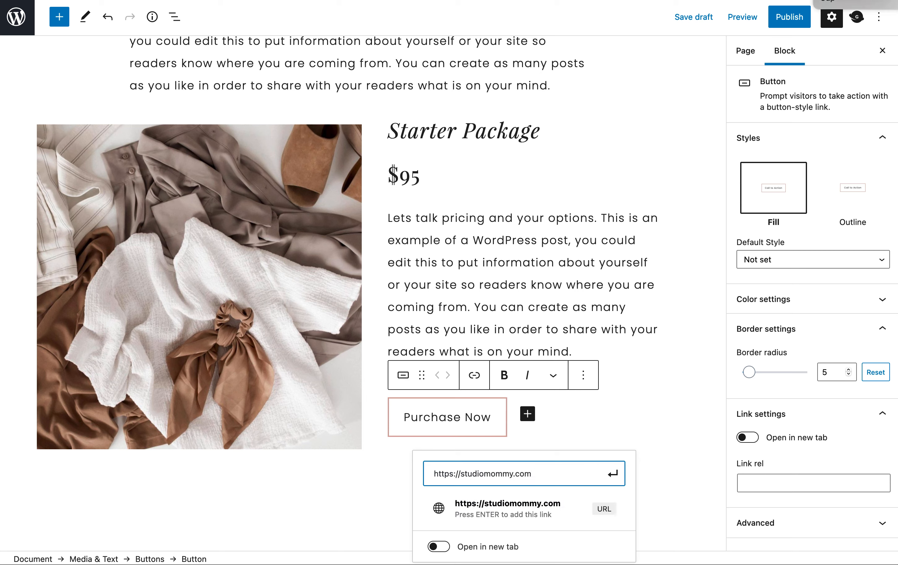
pyautogui.click(613, 474)
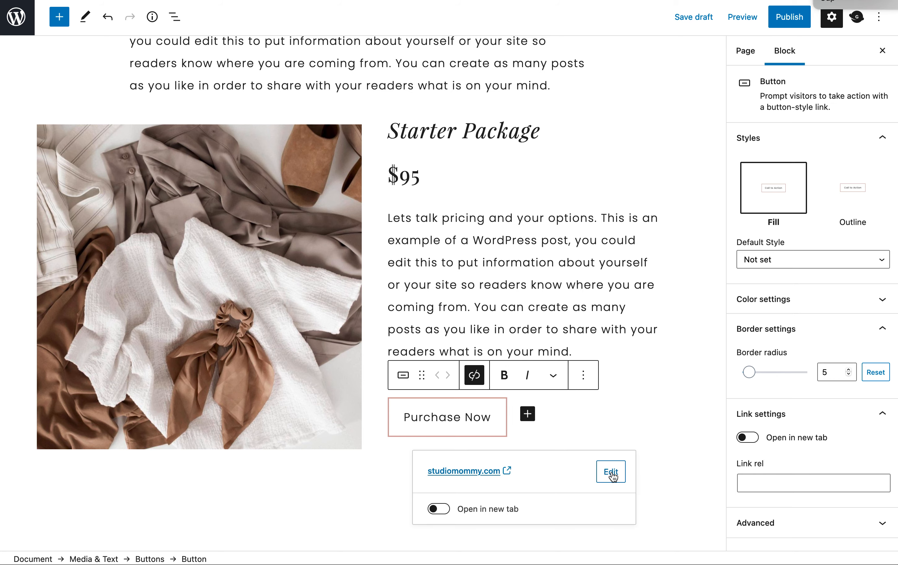
pyautogui.click(611, 416)
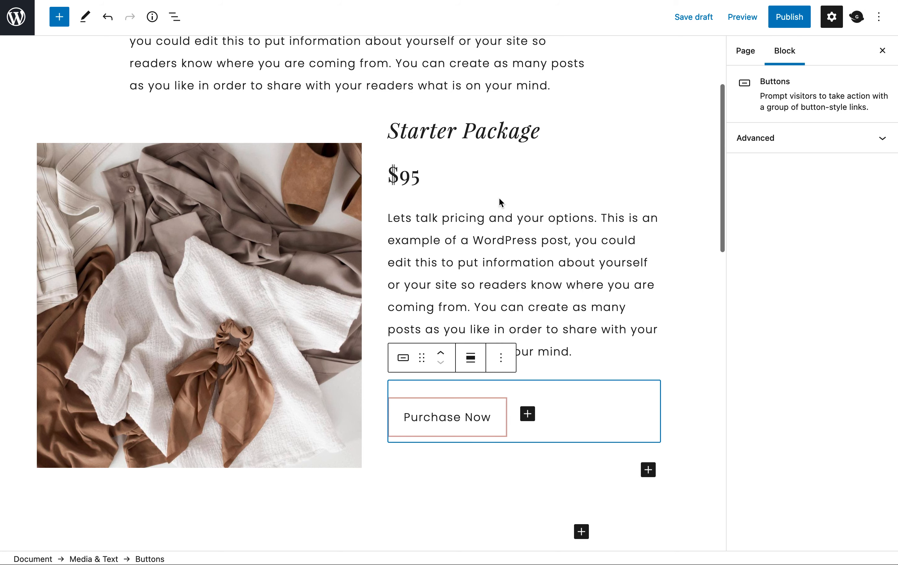
# Preview the Pricing Table page in a new tab and review the Starter Package section's layout
pyautogui.click(742, 17)
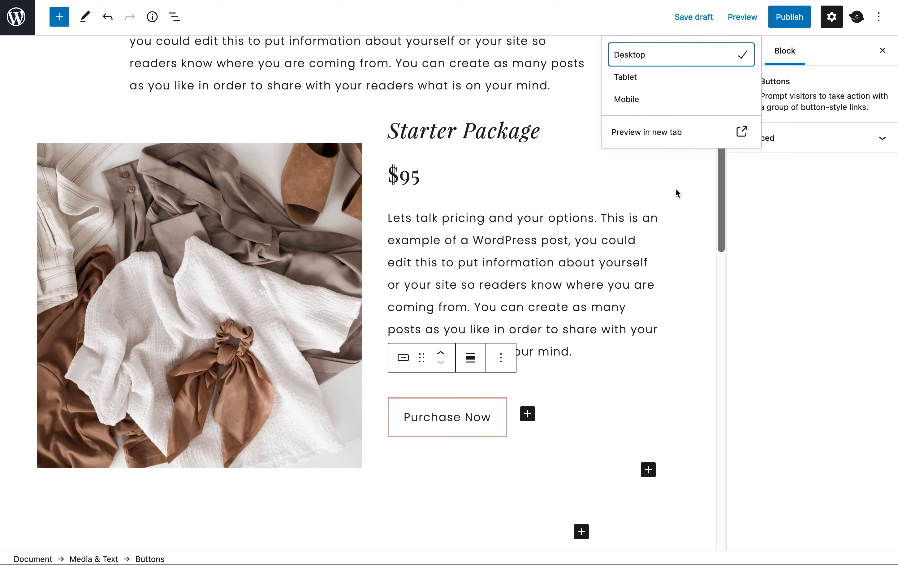
pyautogui.click(646, 131)
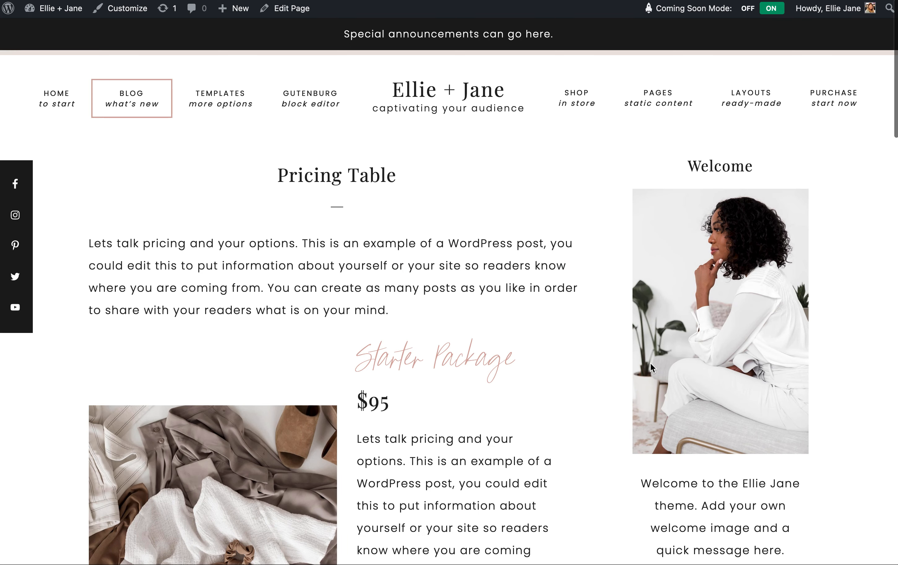
pyautogui.scroll(-7, 650, 363)
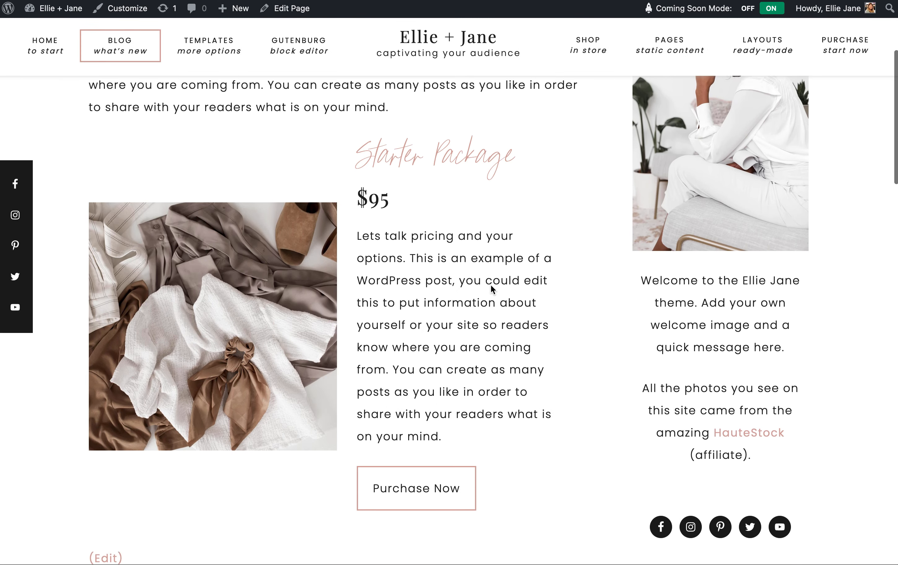
pyautogui.scroll(7, 425, 226)
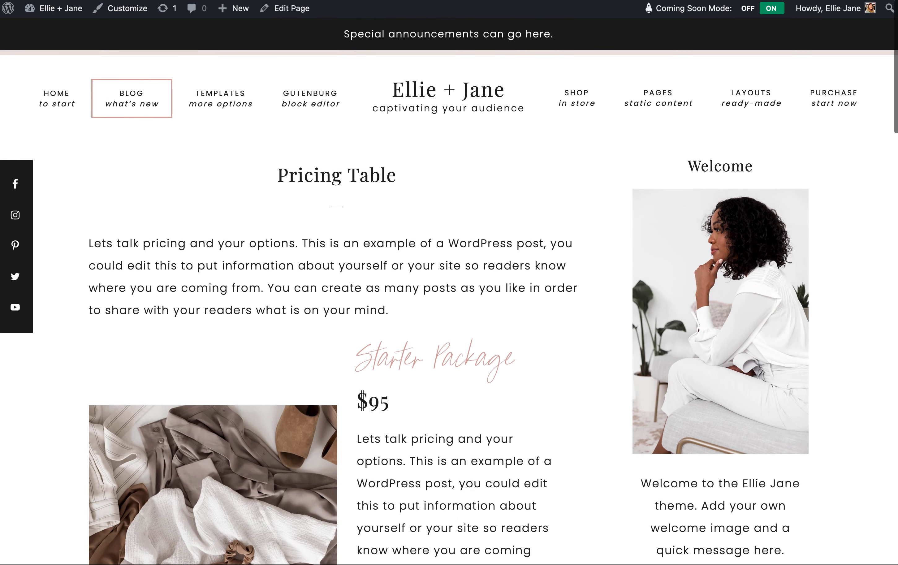
# Return to the editor and set the page's Genesis layout to Full Width Content
pyautogui.hotkey('ctrl', 'shift', 'Tab')
pyautogui.click(857, 17)
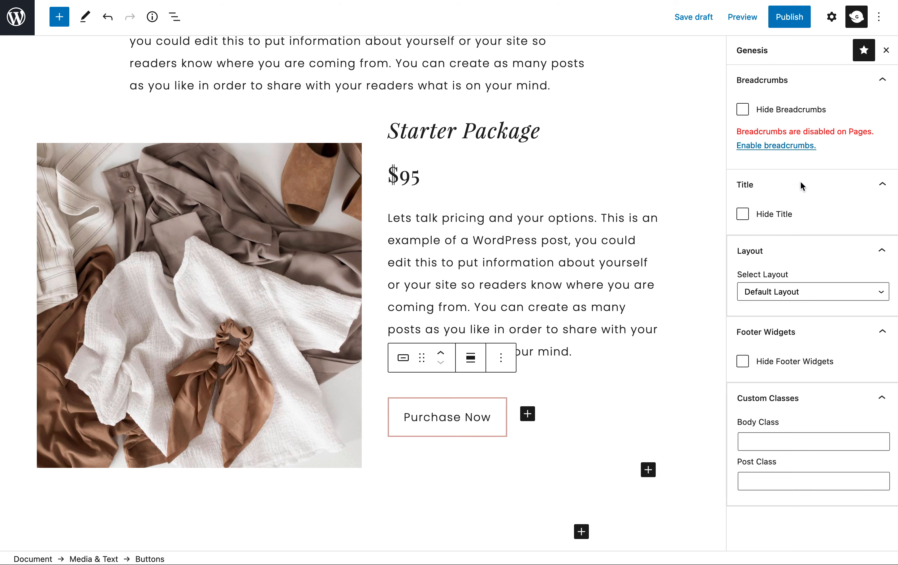
pyautogui.click(761, 292)
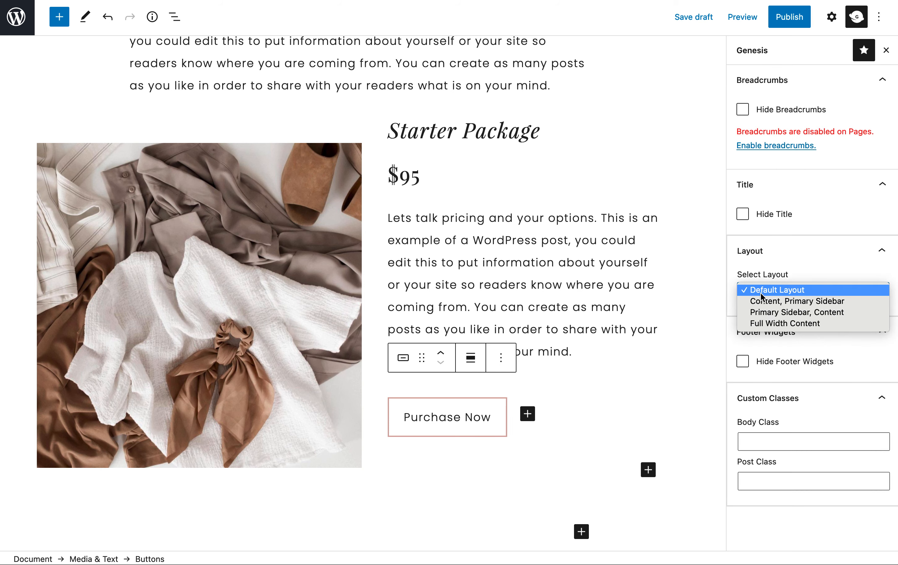
pyautogui.click(772, 324)
pyautogui.click(830, 19)
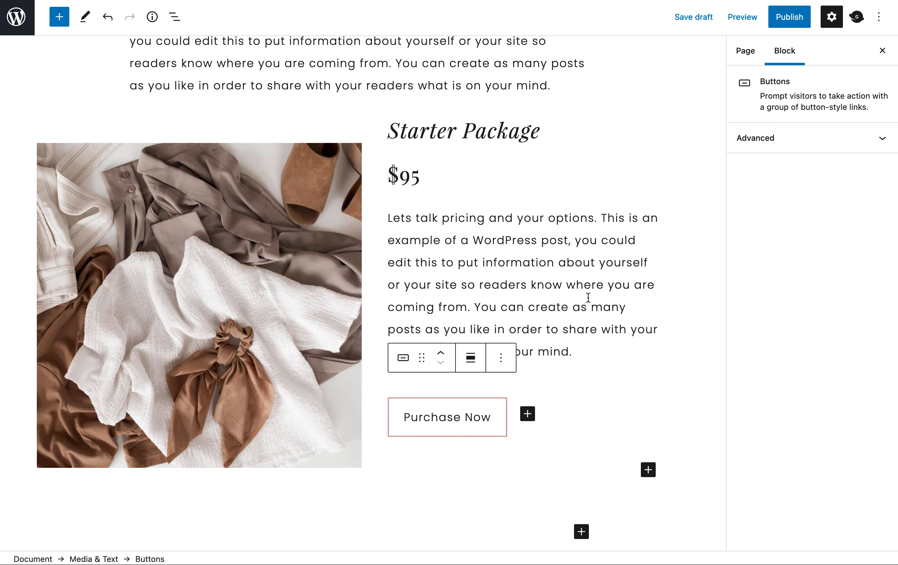
# Check the Purchase Now button's link and compare the draft with the example page's alternating package sections
pyautogui.click(495, 291)
pyautogui.click(449, 419)
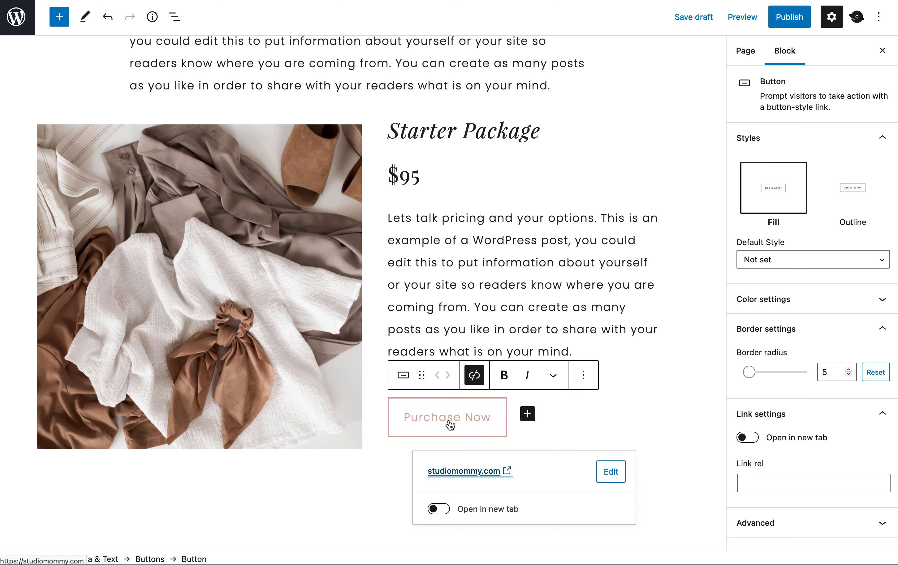
pyautogui.click(627, 281)
pyautogui.scroll(-3, 638, 367)
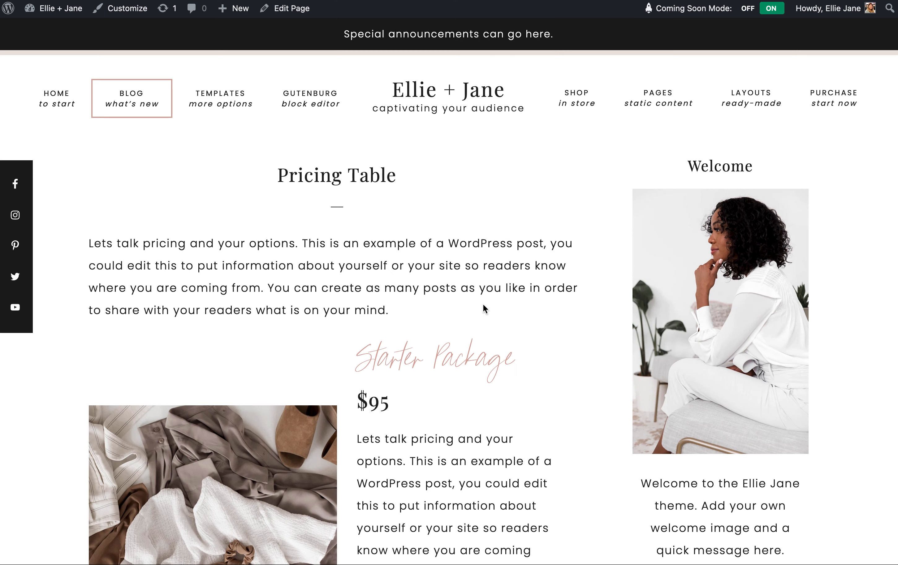
pyautogui.scroll(-5, 483, 303)
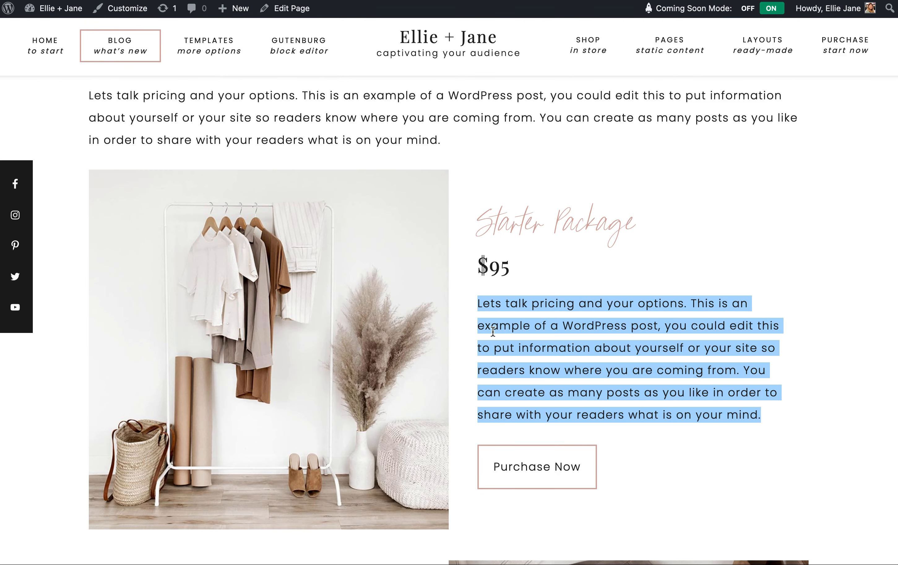
pyautogui.scroll(-10, 620, 298)
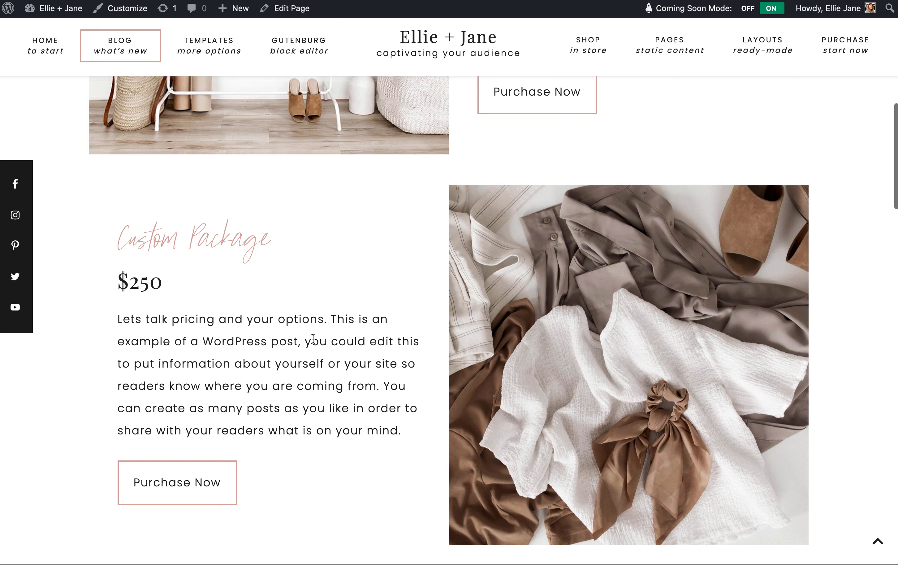
pyautogui.scroll(9, 256, 325)
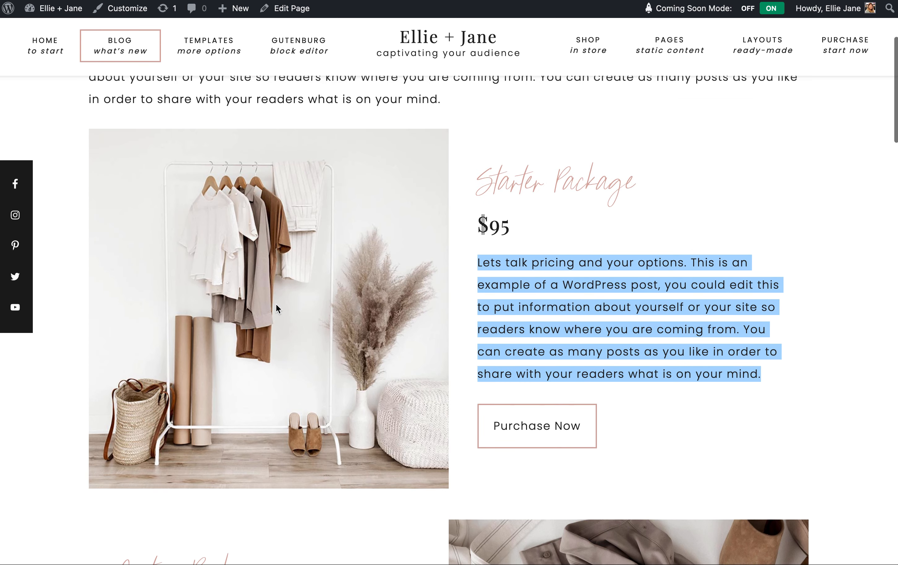
pyautogui.scroll(-7, 276, 303)
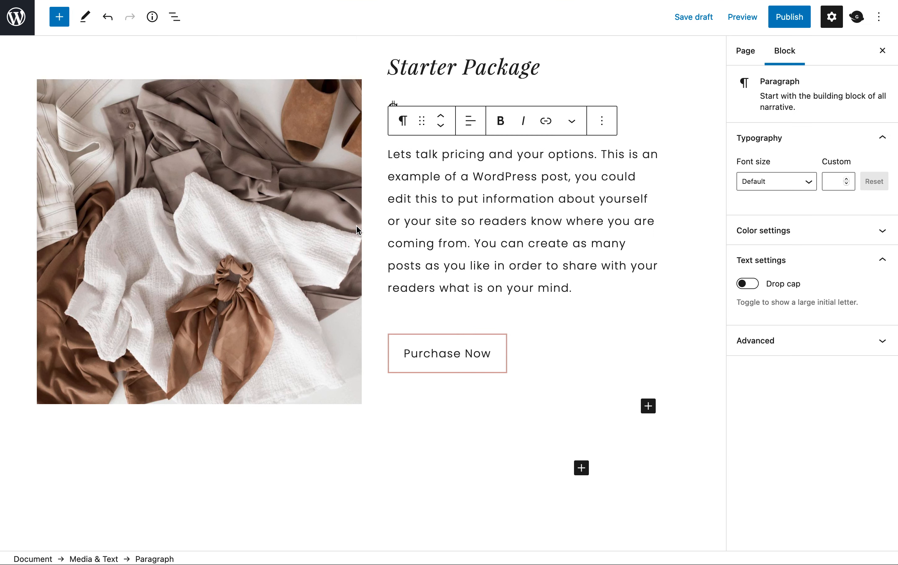
# Insert a Media & Text block below the Starter Package section and show its media on the right
pyautogui.scroll(-3, 594, 470)
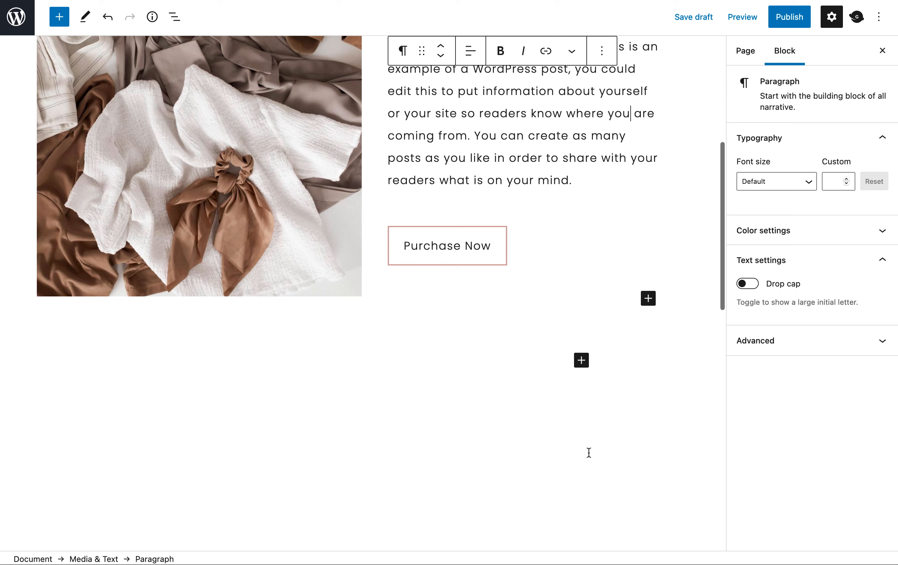
pyautogui.click(581, 361)
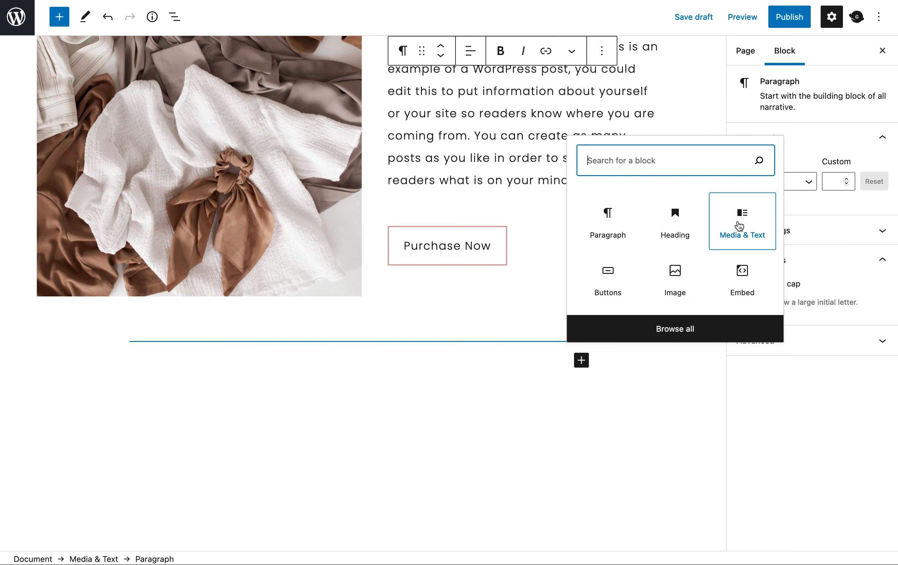
pyautogui.click(741, 227)
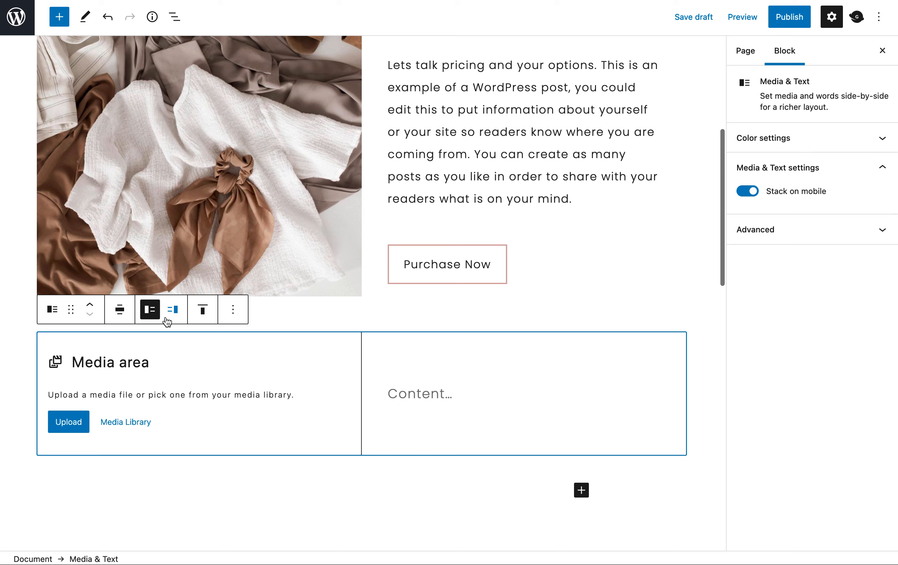
pyautogui.click(174, 309)
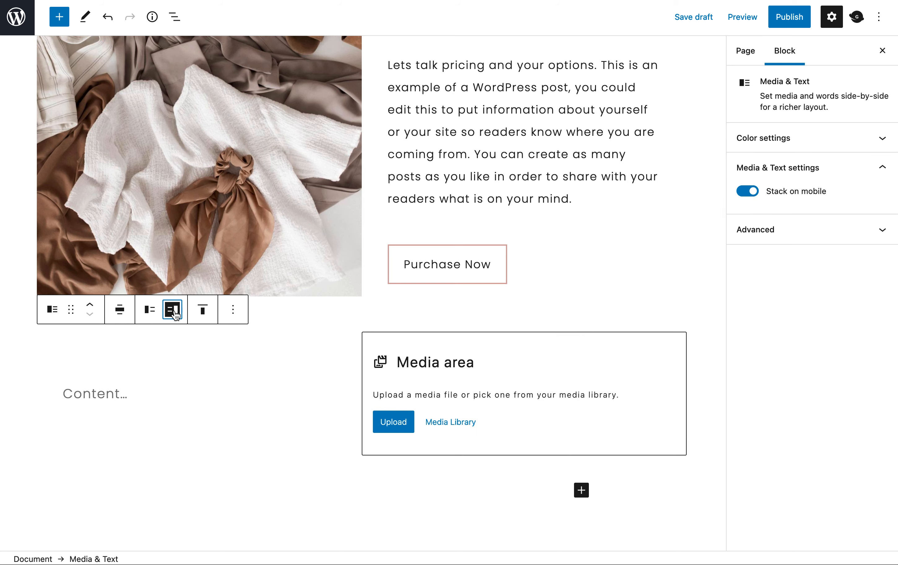
# Fill the new block's media area with the library image haute-stock-photography-fall-mood-collection-final-12.jpg, showing the clothing rack
pyautogui.click(446, 426)
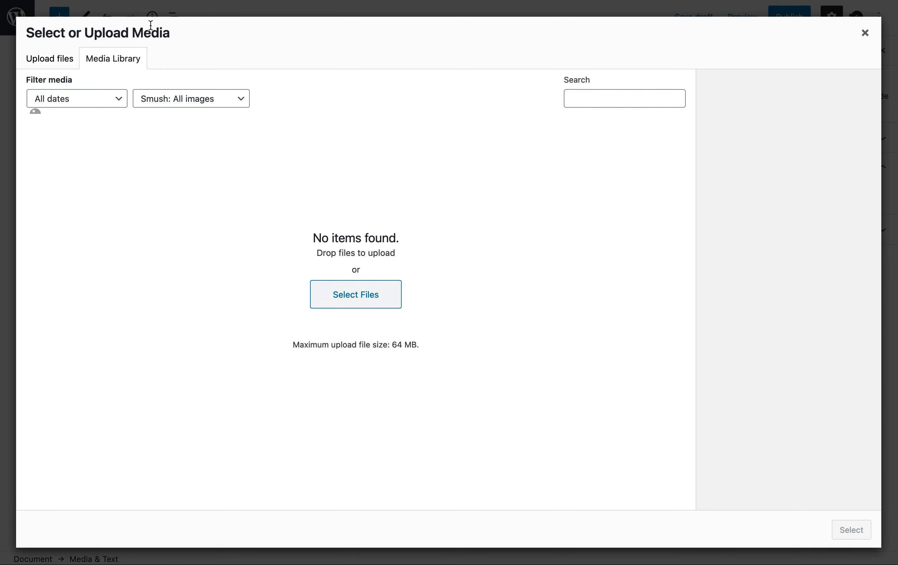
pyautogui.scroll(-2, 622, 367)
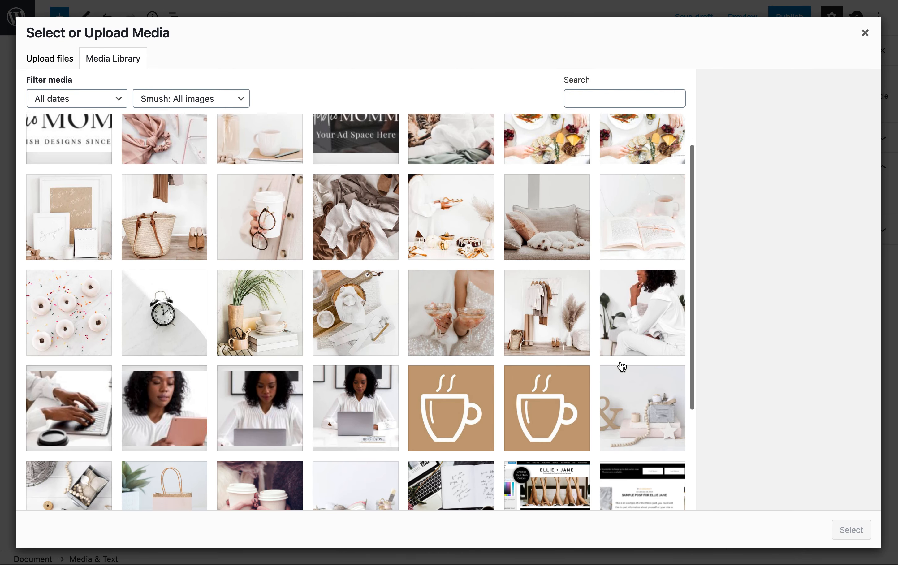
pyautogui.scroll(-2, 622, 367)
pyautogui.click(547, 250)
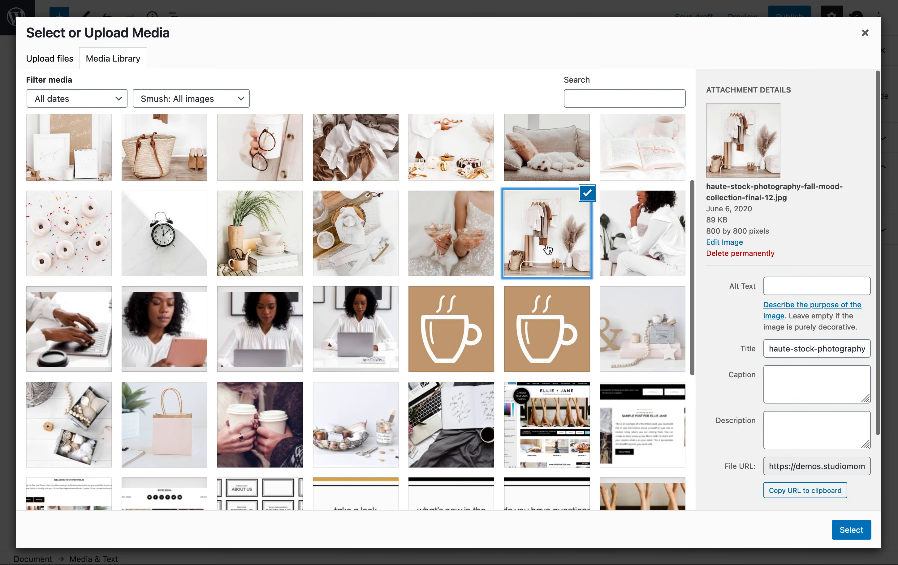
pyautogui.click(853, 534)
# Copy the "Custom Package" heading, $250 price and description from the example pricing page
pyautogui.scroll(3, 564, 173)
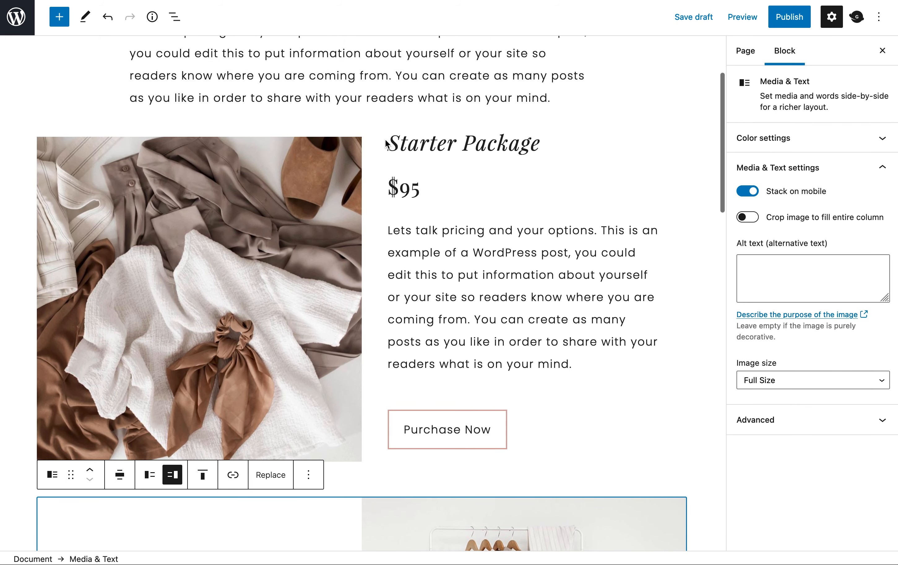
pyautogui.scroll(-5, 464, 314)
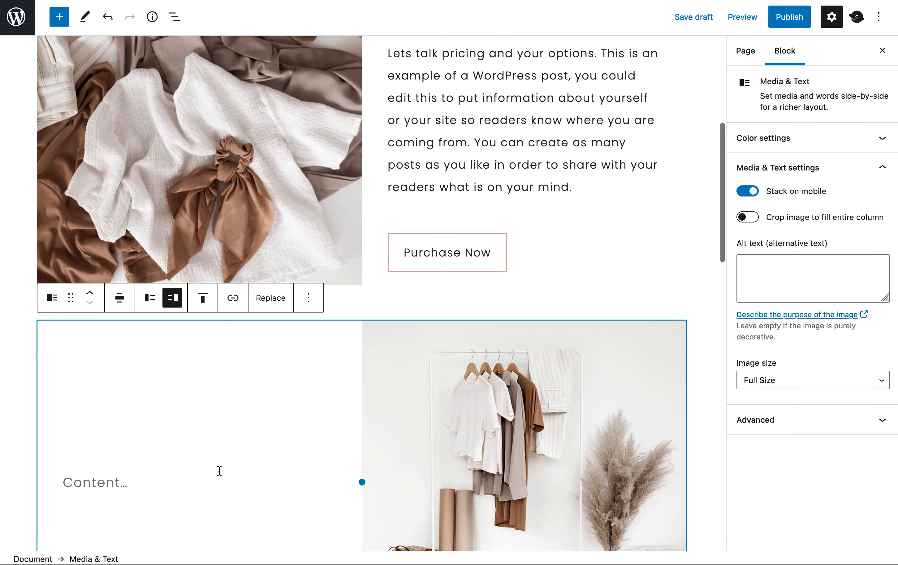
pyautogui.scroll(4, 224, 445)
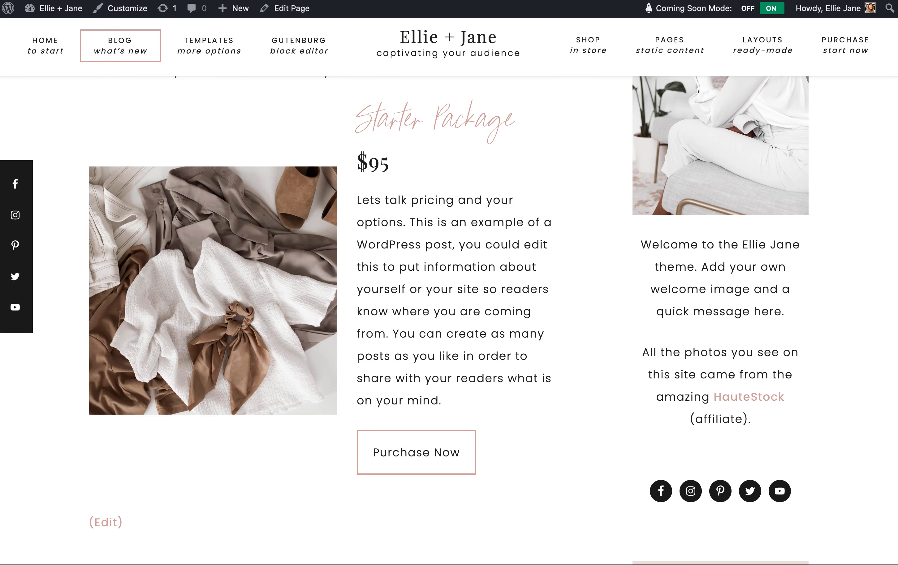
pyautogui.scroll(-10, 512, 258)
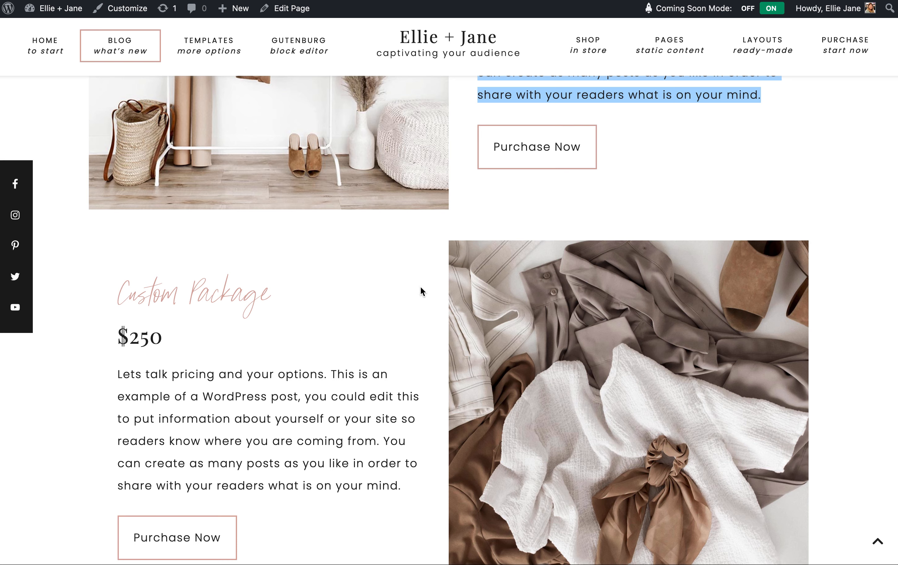
pyautogui.scroll(-6, 421, 291)
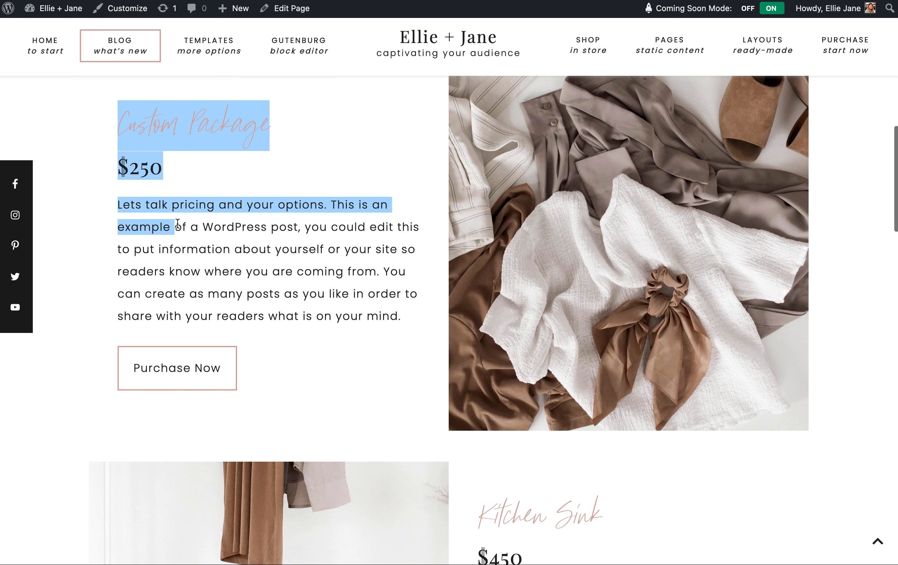
pyautogui.moveTo(178, 224); pyautogui.dragTo(418, 334)
pyautogui.hotkey('ctrl', 'c')
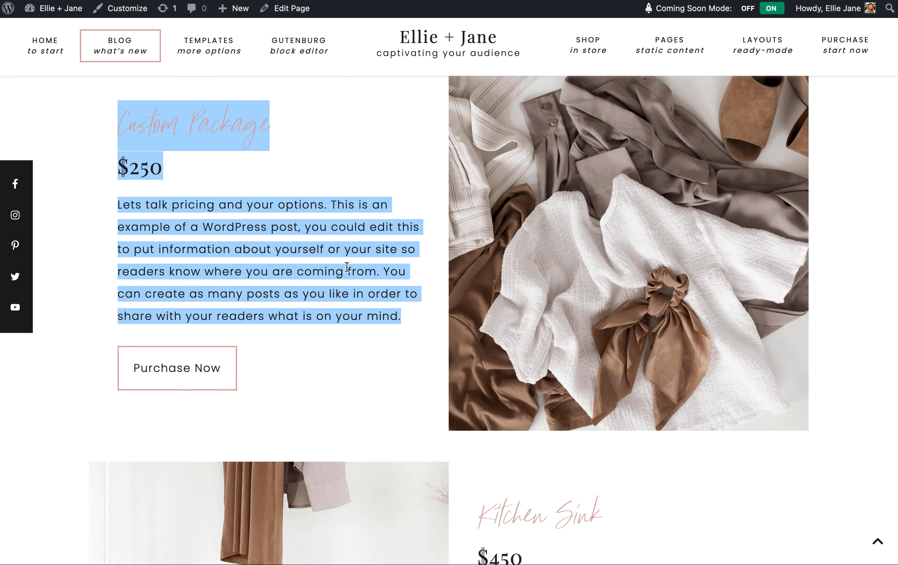
# Paste the copied Custom Package heading, price and description into the new Media & Text block's content area
pyautogui.click(309, 4)
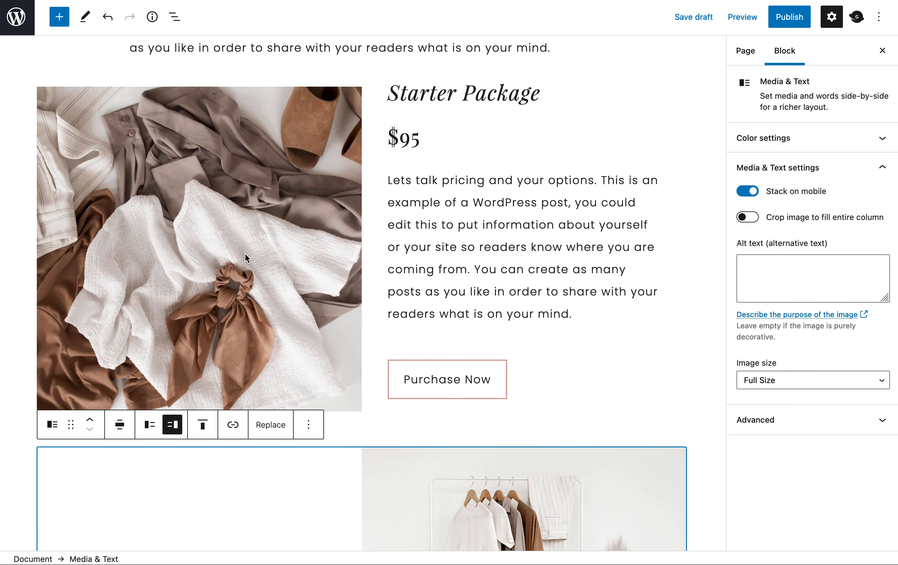
pyautogui.scroll(-7, 245, 254)
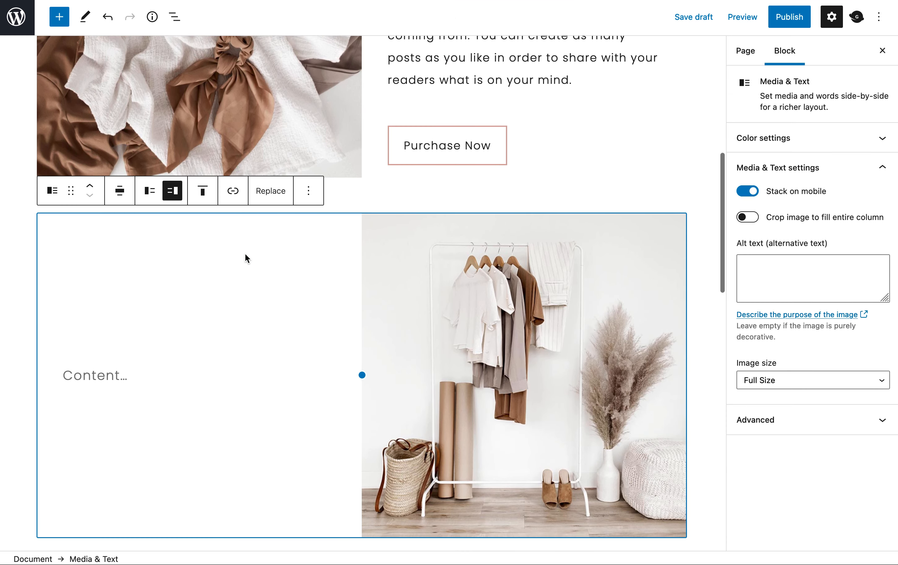
pyautogui.click(127, 335)
pyautogui.hotkey('ctrl', 'v')
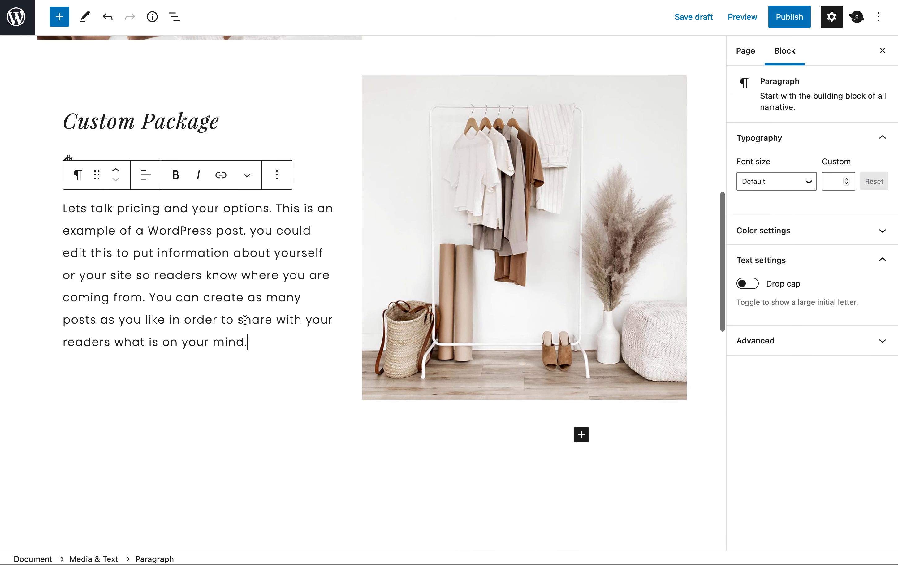
pyautogui.scroll(2, 245, 321)
pyautogui.click(177, 173)
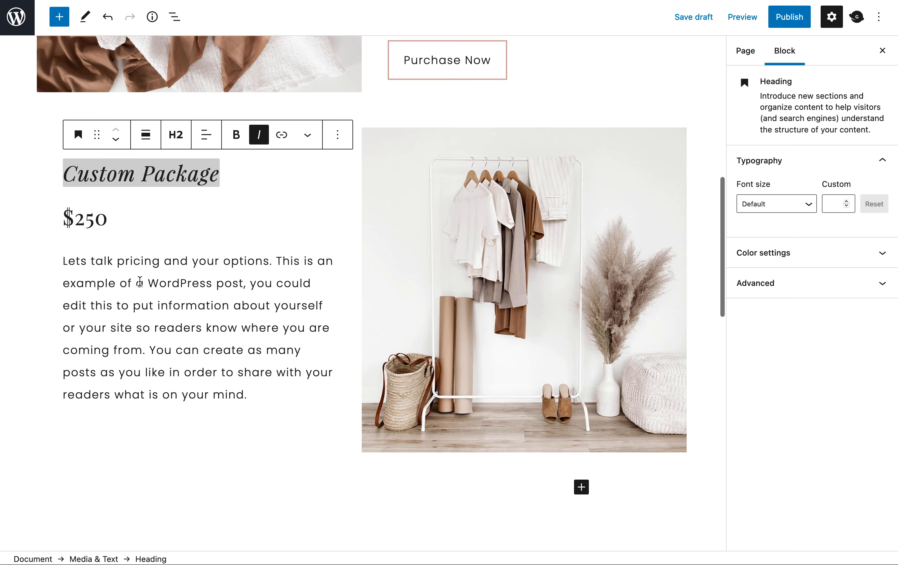
# Insert a Buttons block below the Custom Package description and label its button "Purchase Now"
pyautogui.click(272, 373)
pyautogui.click(290, 394)
pyautogui.press('Return')
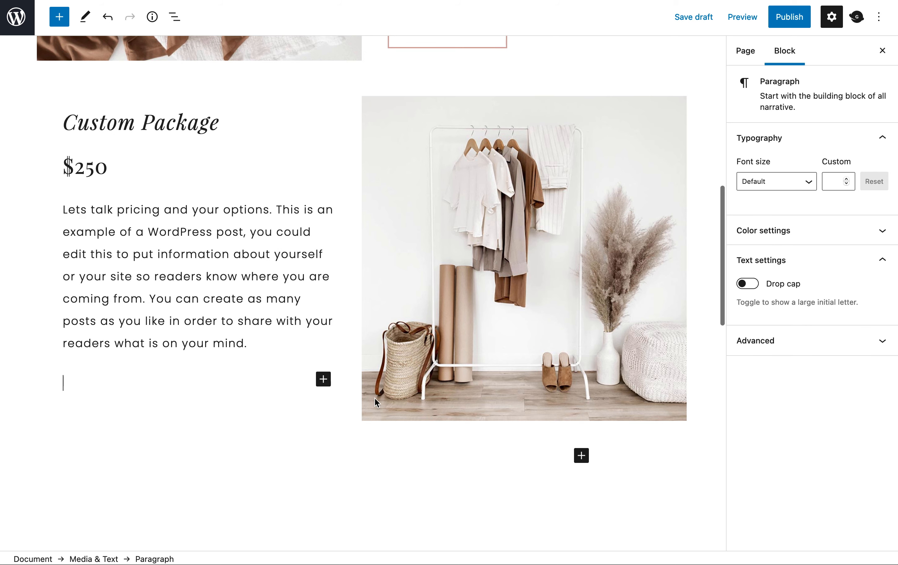
pyautogui.click(323, 380)
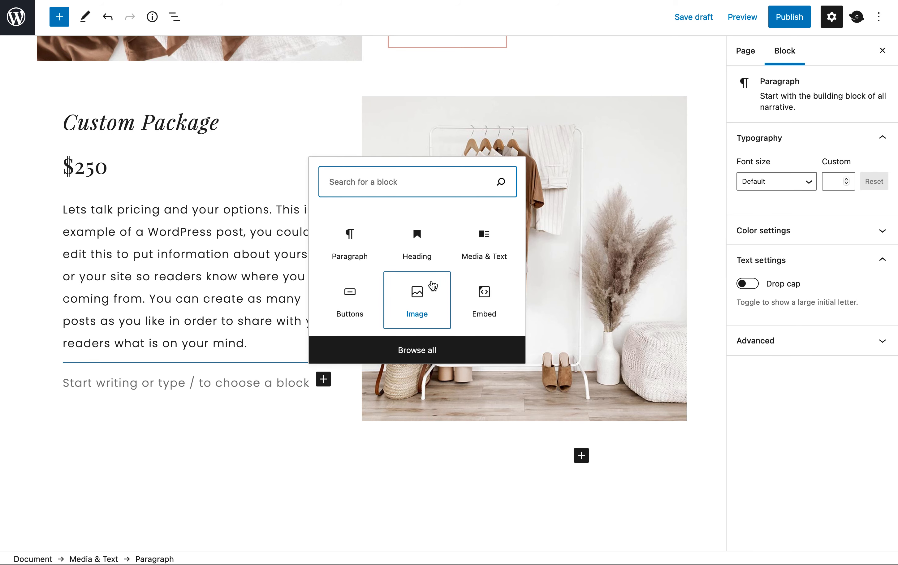
pyautogui.click(351, 307)
pyautogui.write('Purchase Now')
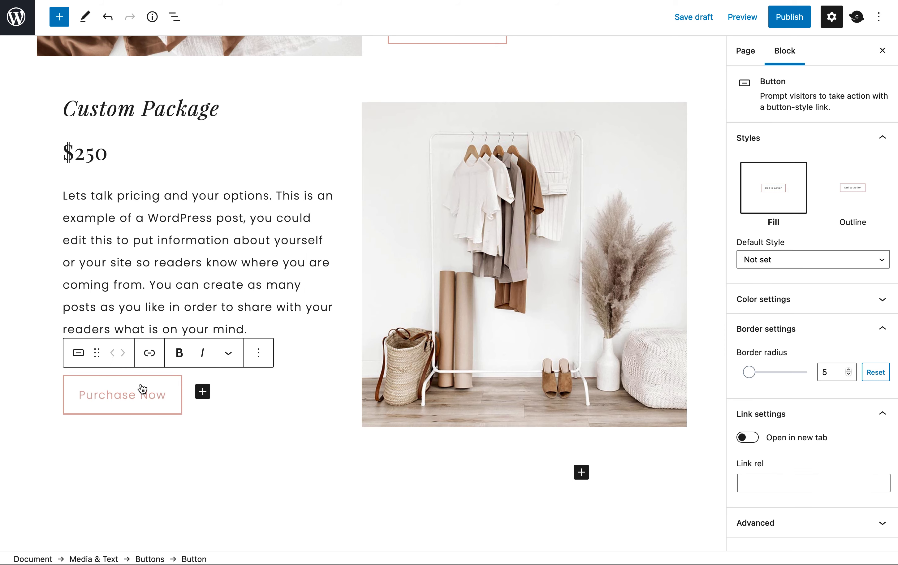
pyautogui.click(149, 354)
pyautogui.write('https:.')
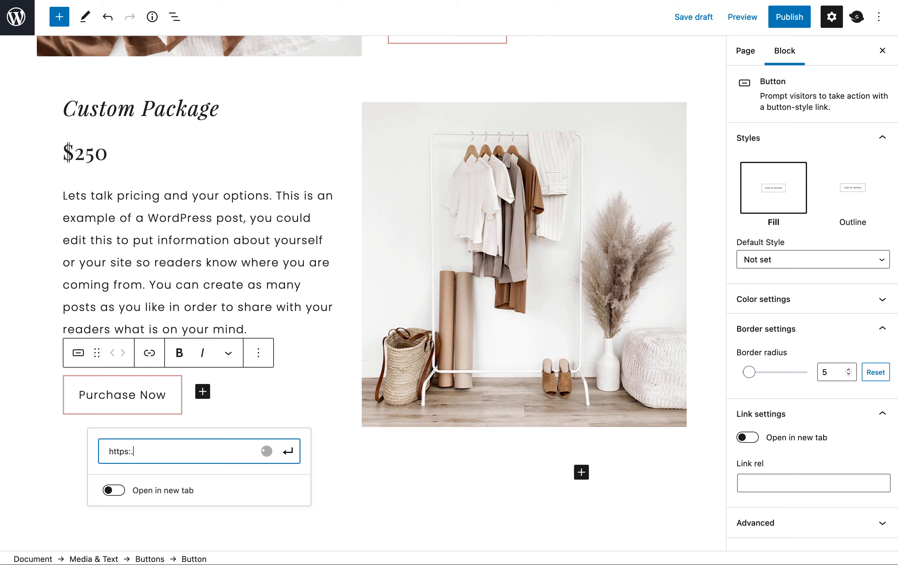
pyautogui.write('.')
pyautogui.press('BackSpace')
pyautogui.press('BackSpace')
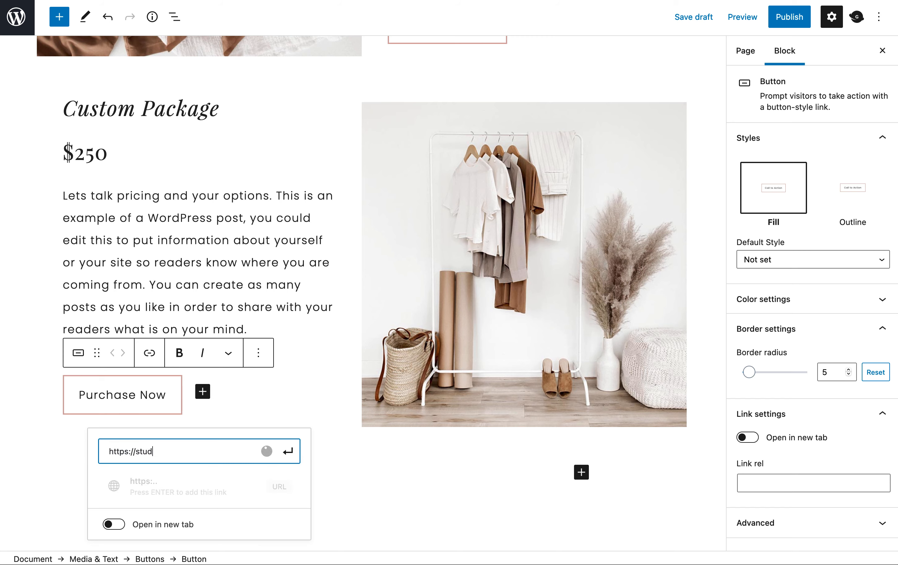
pyautogui.write('iomommy.com')
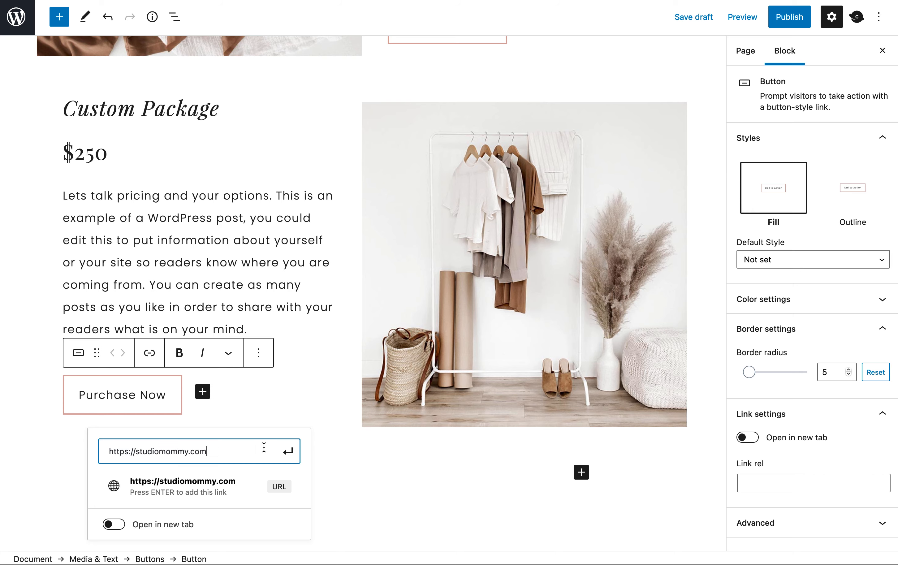
pyautogui.click(288, 451)
# Insert a Cover block below the Custom Package section, using the example pricing page as reference
pyautogui.scroll(-3, 379, 361)
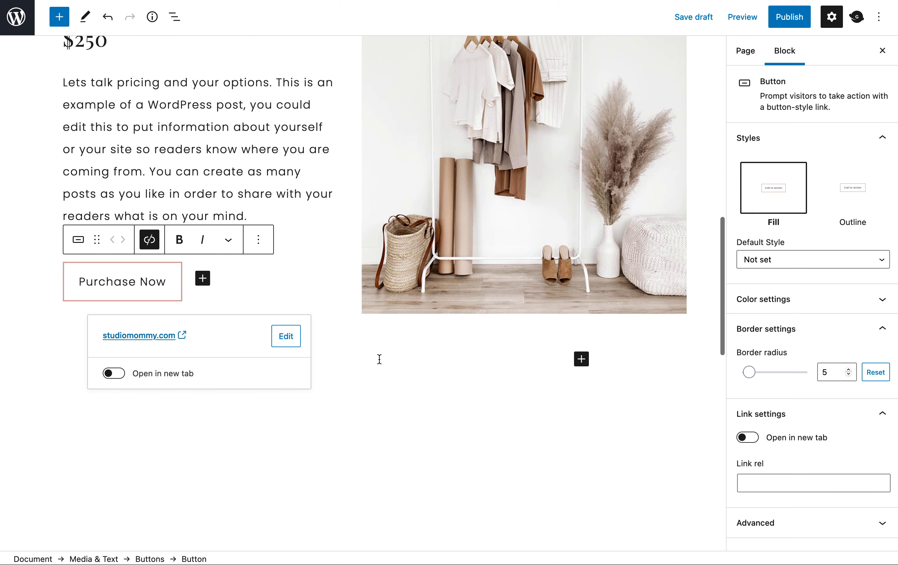
pyautogui.scroll(10, 380, 361)
pyautogui.scroll(3, 299, 285)
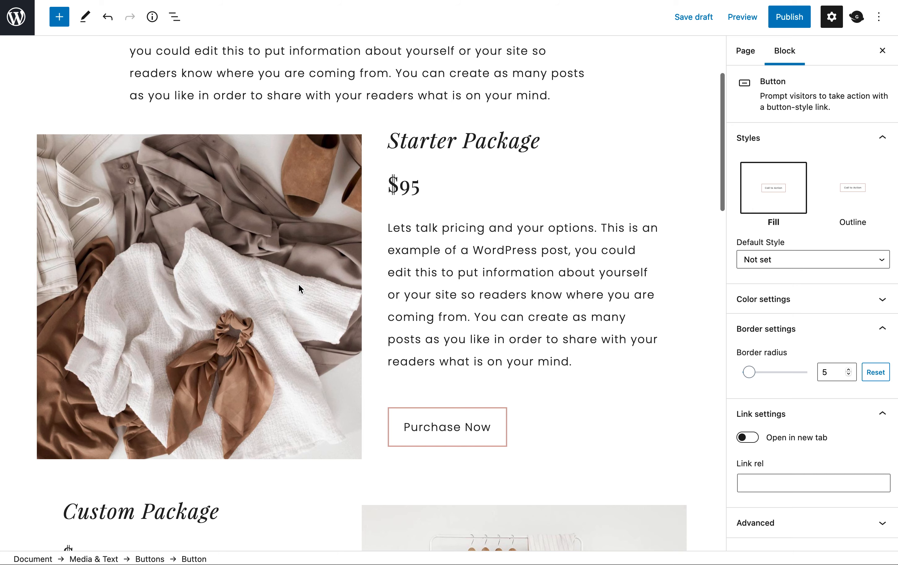
pyautogui.scroll(-15, 396, 347)
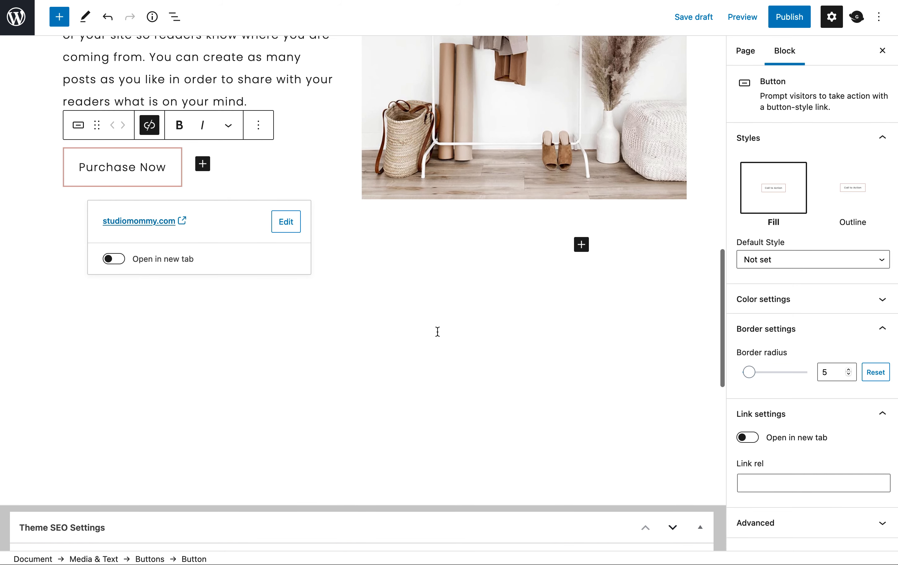
pyautogui.click(511, 311)
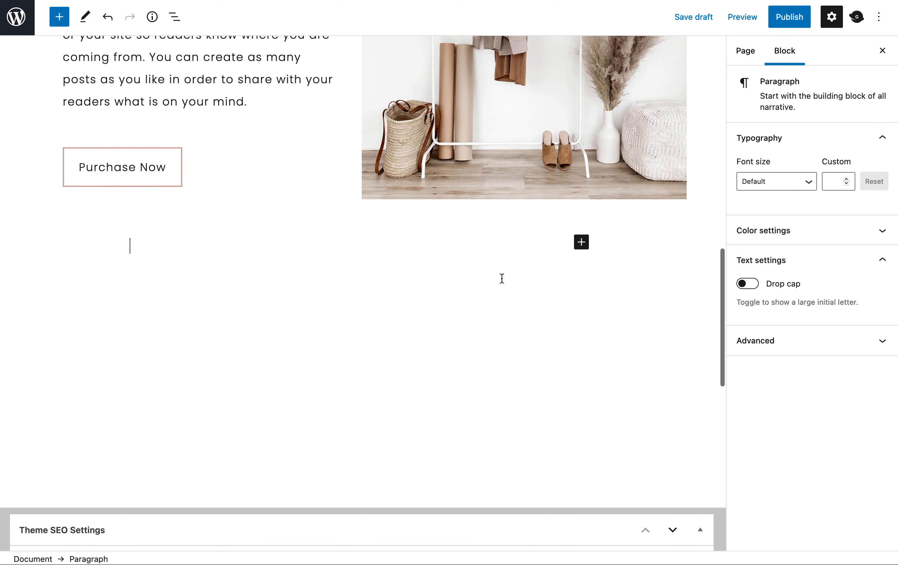
pyautogui.click(580, 243)
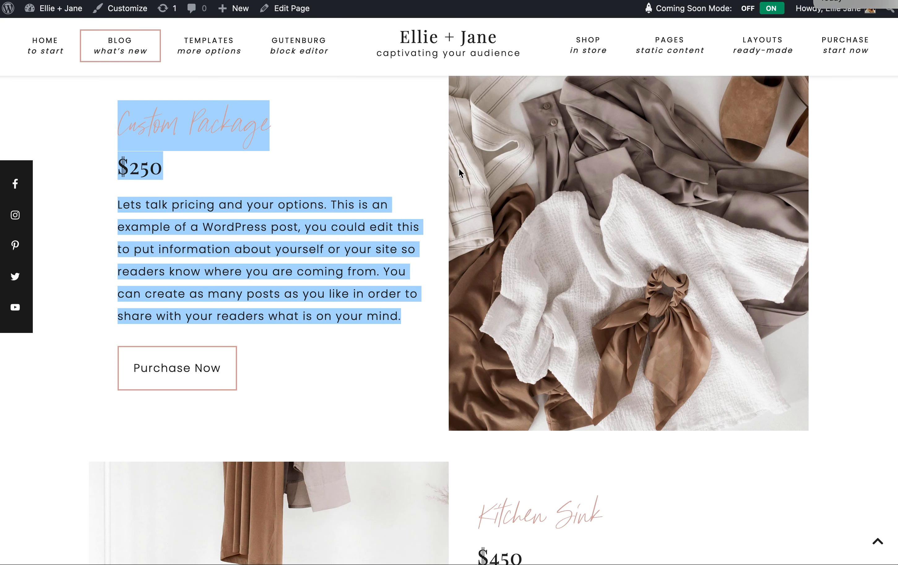
pyautogui.scroll(-15, 474, 415)
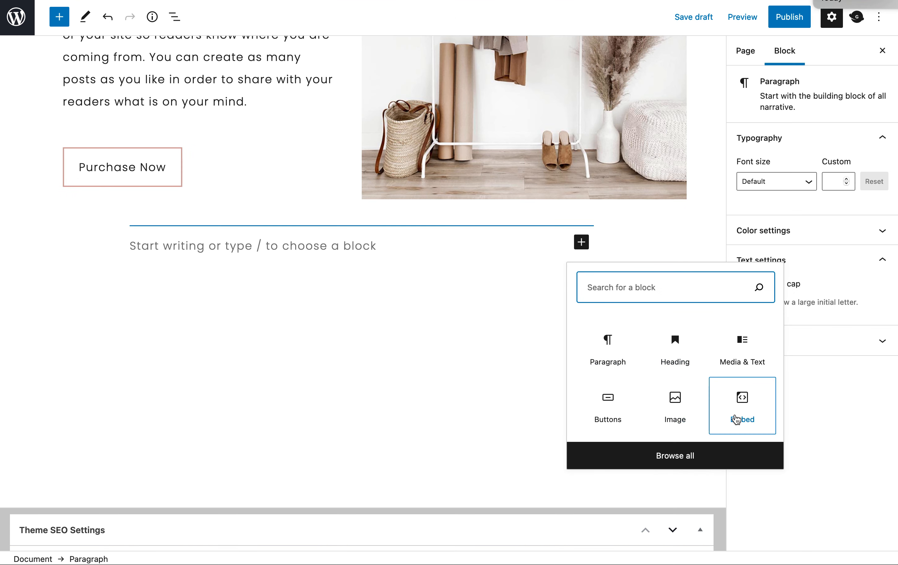
pyautogui.write('cover')
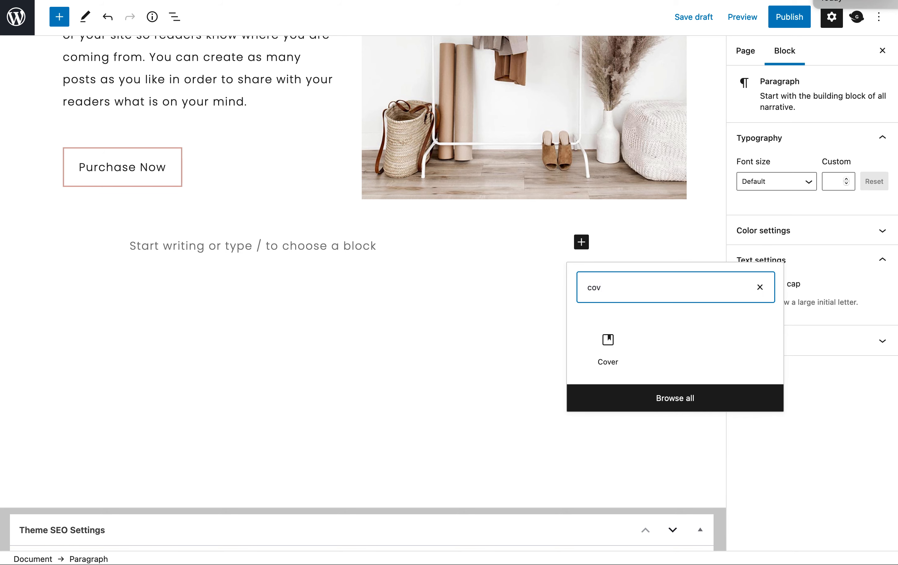
pyautogui.click(619, 345)
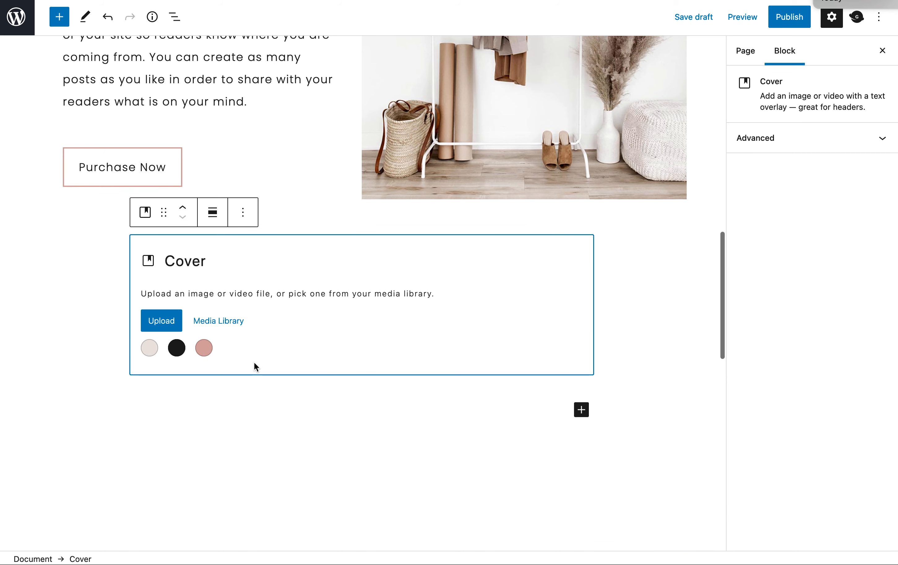
# Make the Cover block full width and give it the black background color
pyautogui.click(214, 215)
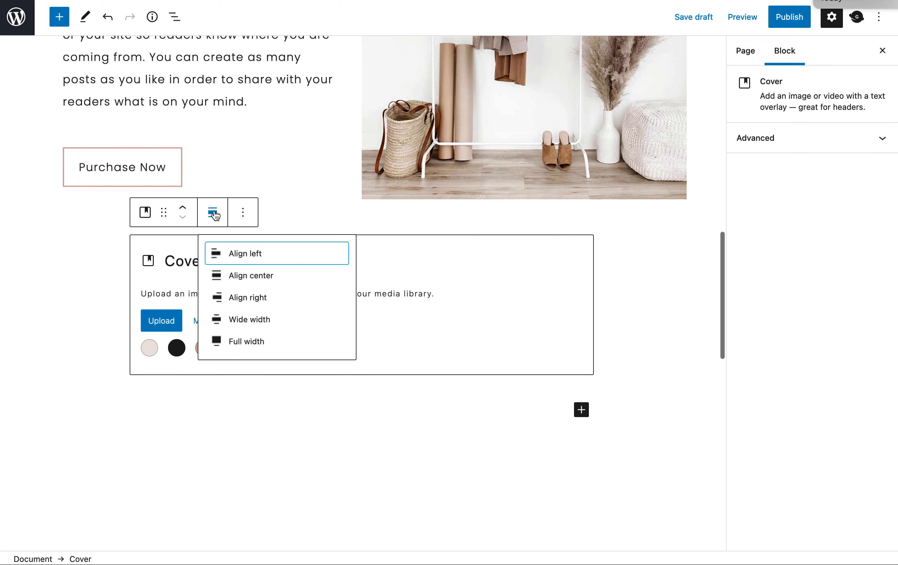
pyautogui.click(247, 345)
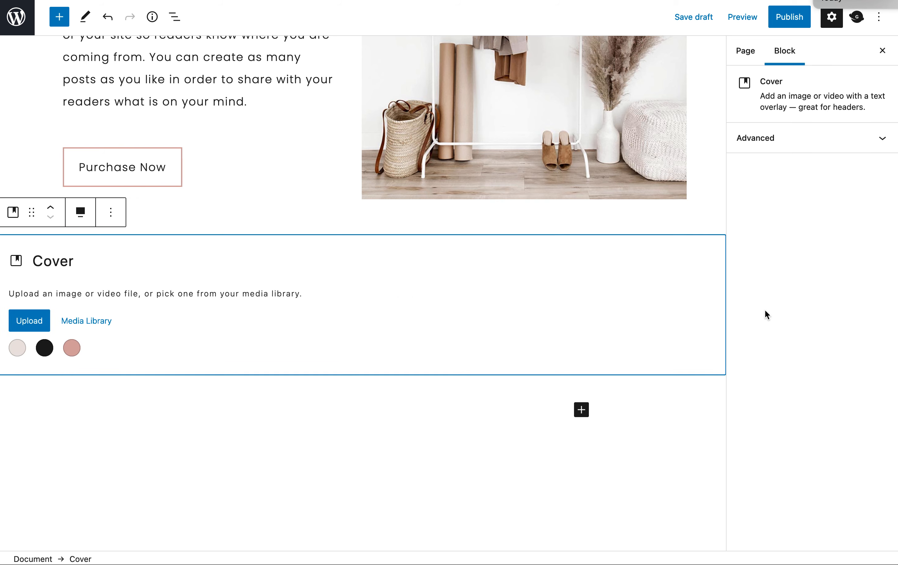
pyautogui.click(44, 347)
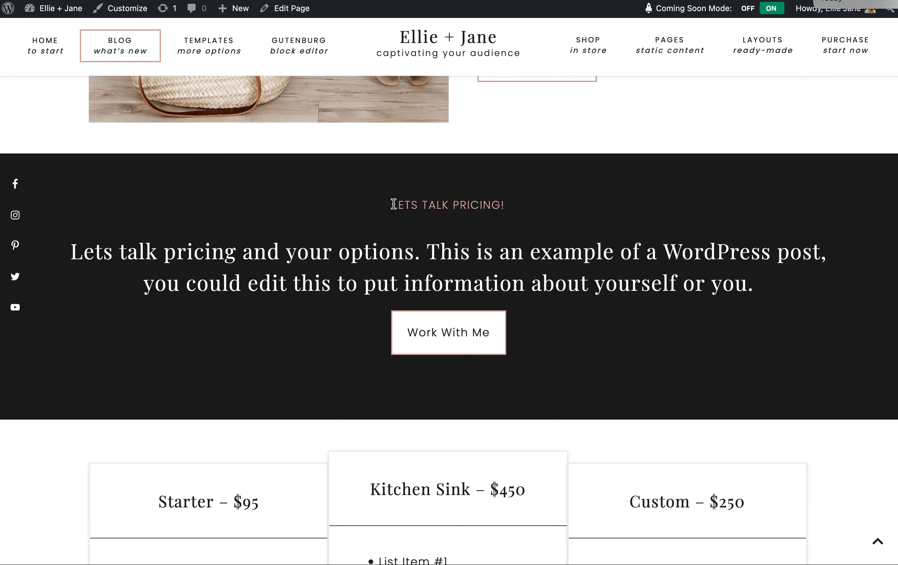
# Copy "LETS TALK PRICING!" from the example page into the Cover block's paragraph and color the text dusty pink
pyautogui.moveTo(393, 205); pyautogui.dragTo(518, 209)
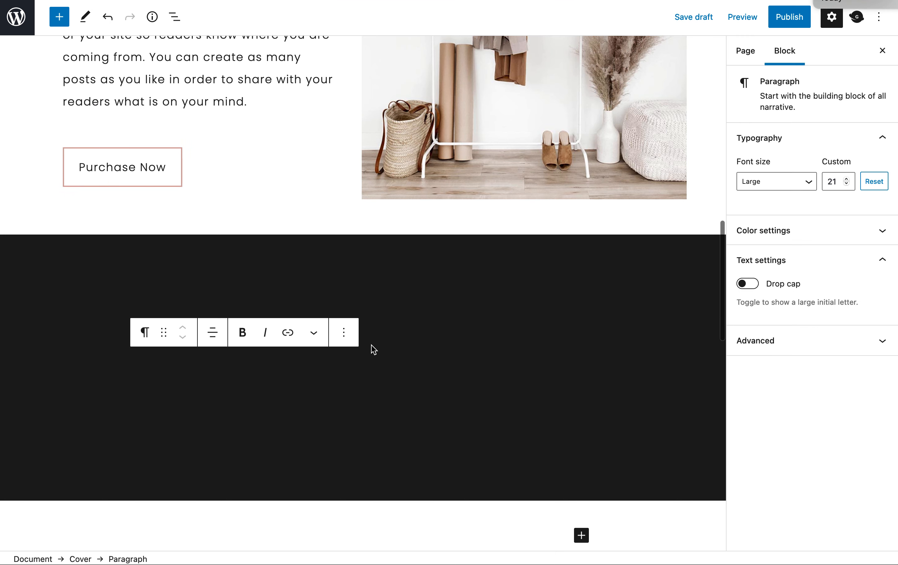
pyautogui.write('LETS TALK PRICING!')
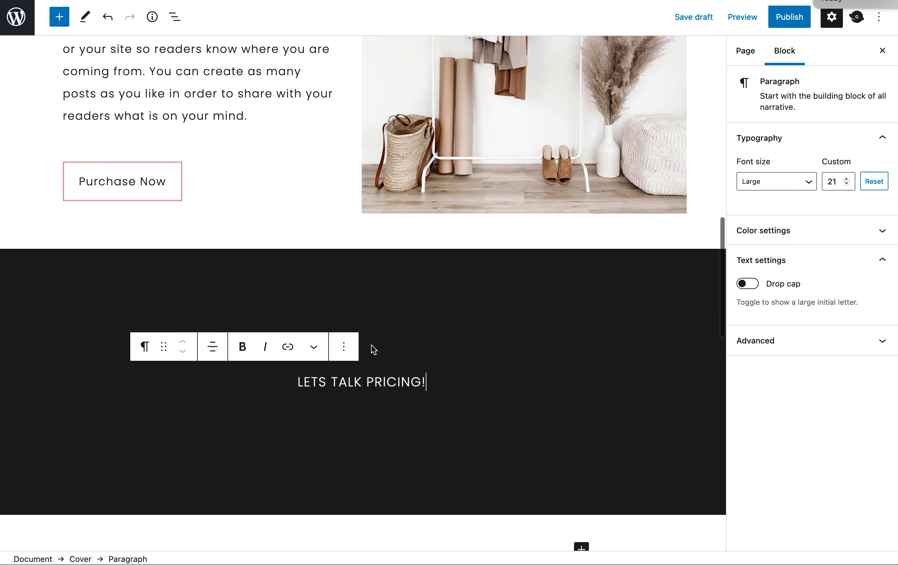
pyautogui.click(367, 382)
pyautogui.moveTo(299, 381); pyautogui.dragTo(439, 380)
pyautogui.click(764, 237)
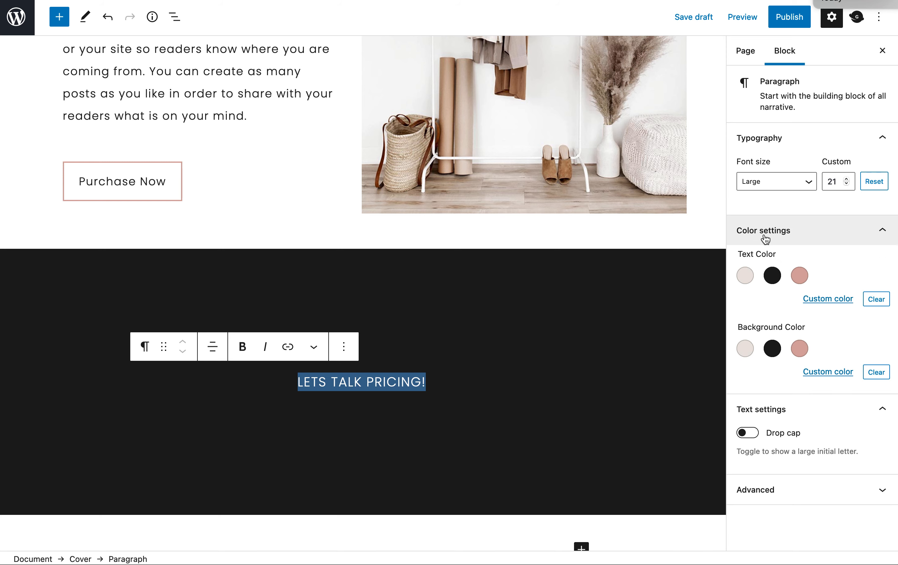
pyautogui.click(799, 279)
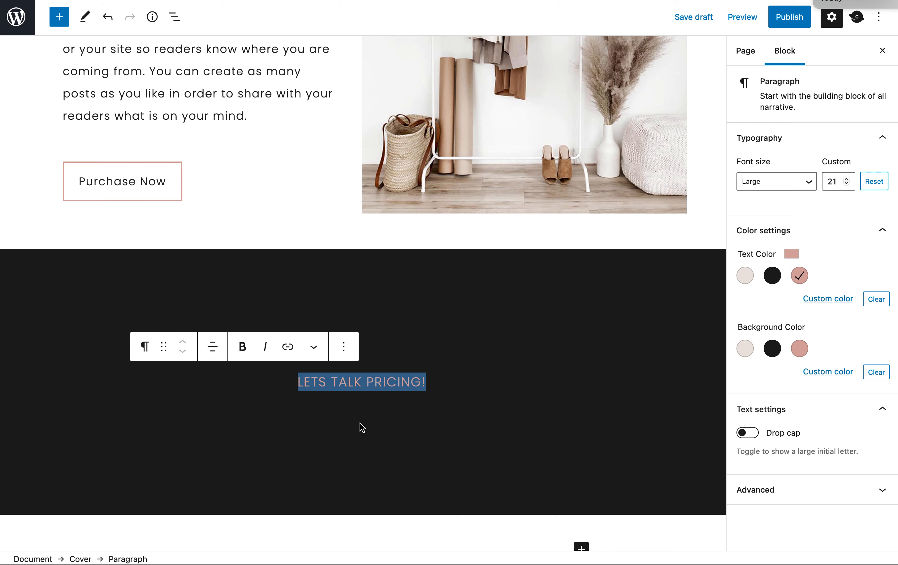
# Add a centered heading under "LETS TALK PRICING!" with the "Lets talk pricing and your options..." text copied from the example page
pyautogui.click(428, 381)
pyautogui.press('Return')
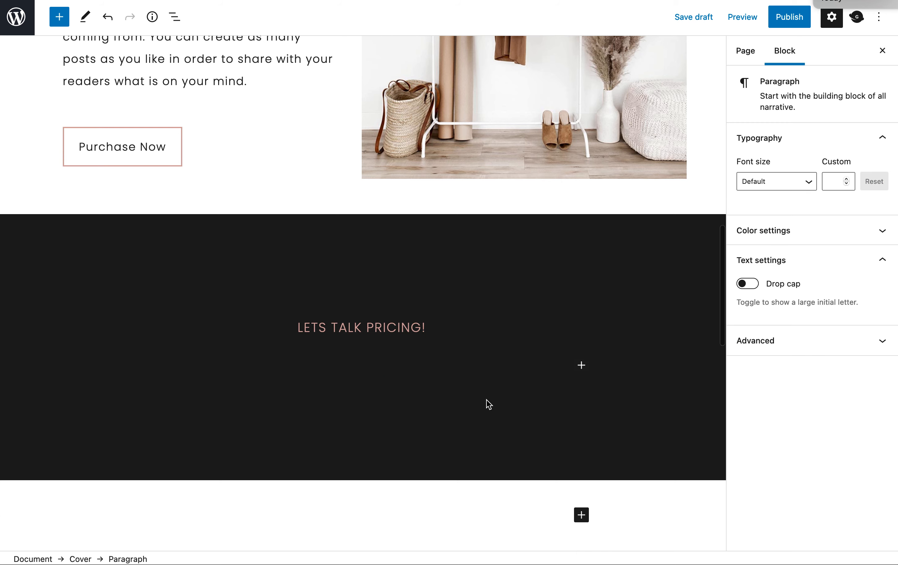
pyautogui.click(583, 367)
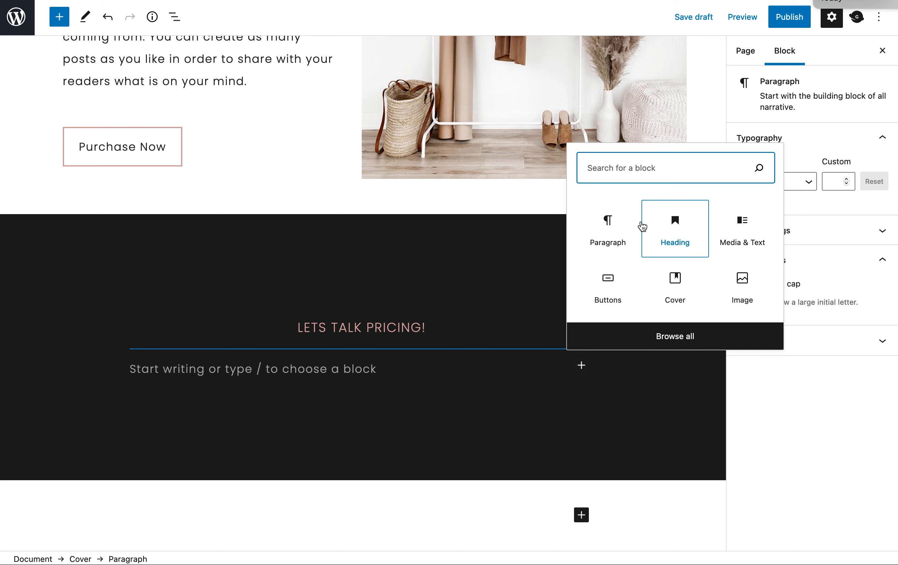
pyautogui.click(667, 226)
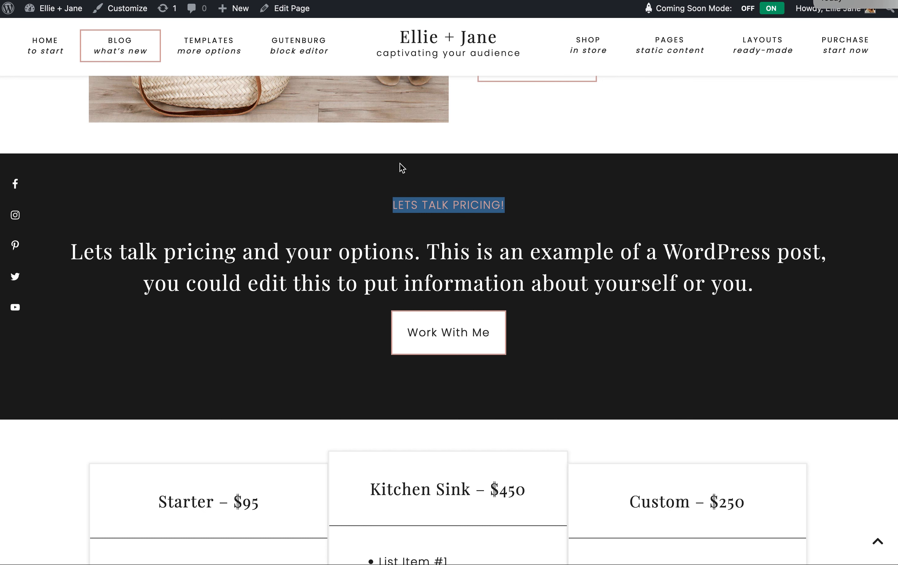
pyautogui.moveTo(74, 252); pyautogui.dragTo(759, 303)
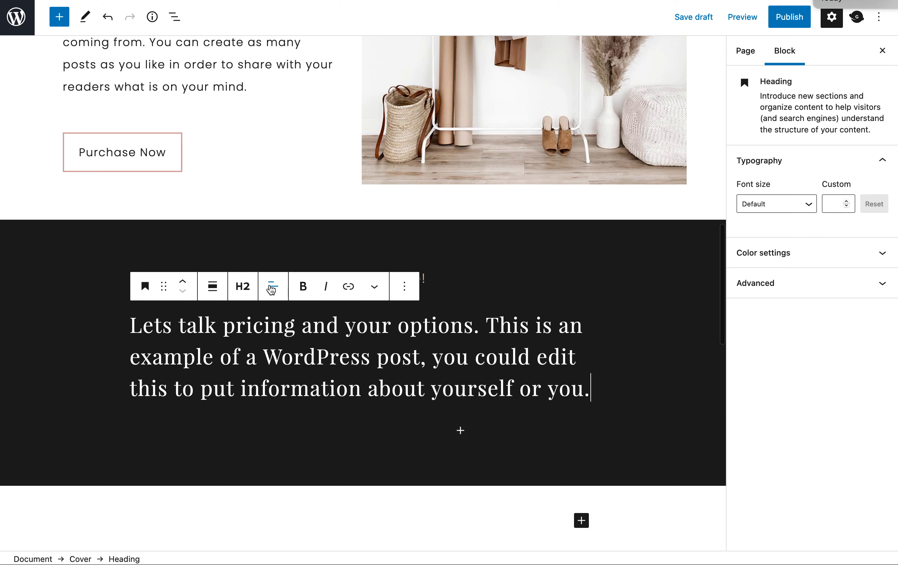
pyautogui.click(273, 286)
pyautogui.click(323, 349)
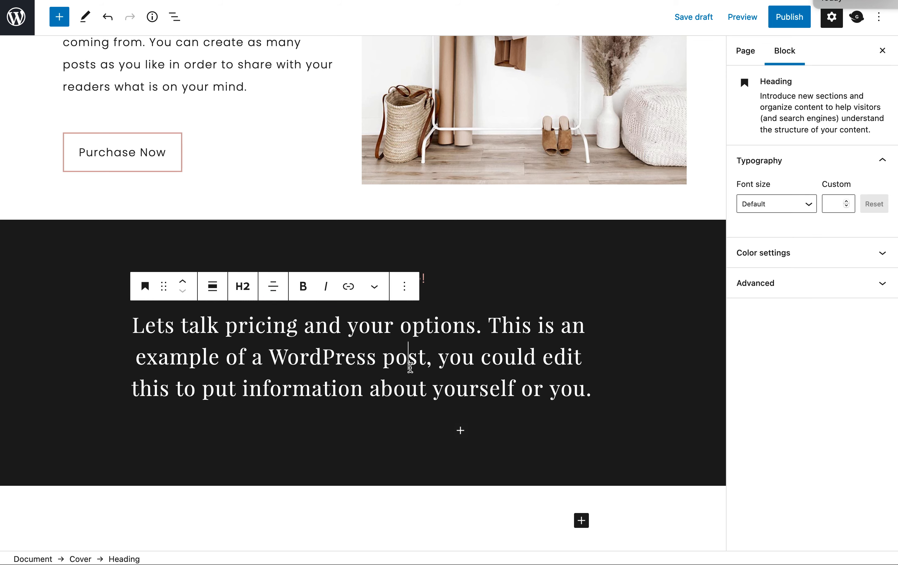
pyautogui.click(421, 278)
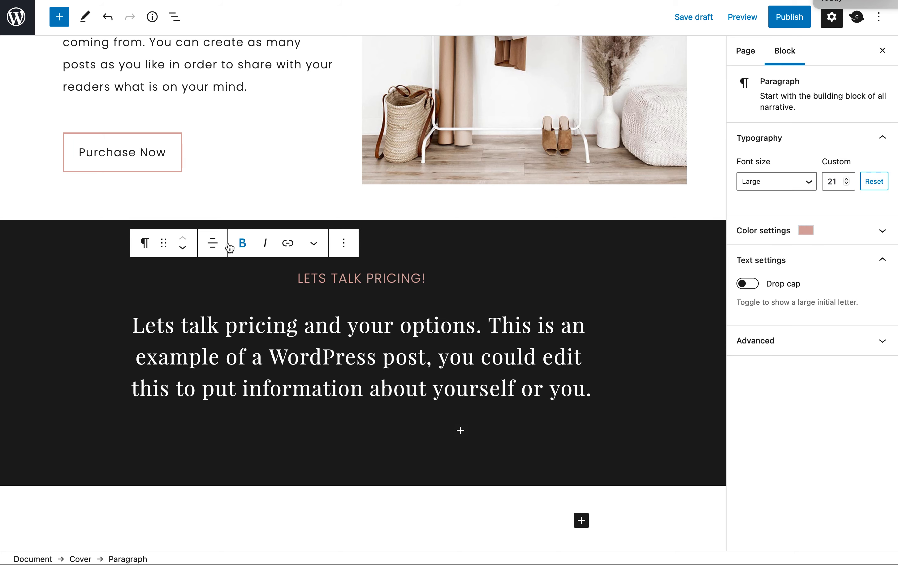
pyautogui.click(213, 244)
pyautogui.click(269, 286)
pyautogui.click(207, 247)
pyautogui.click(239, 298)
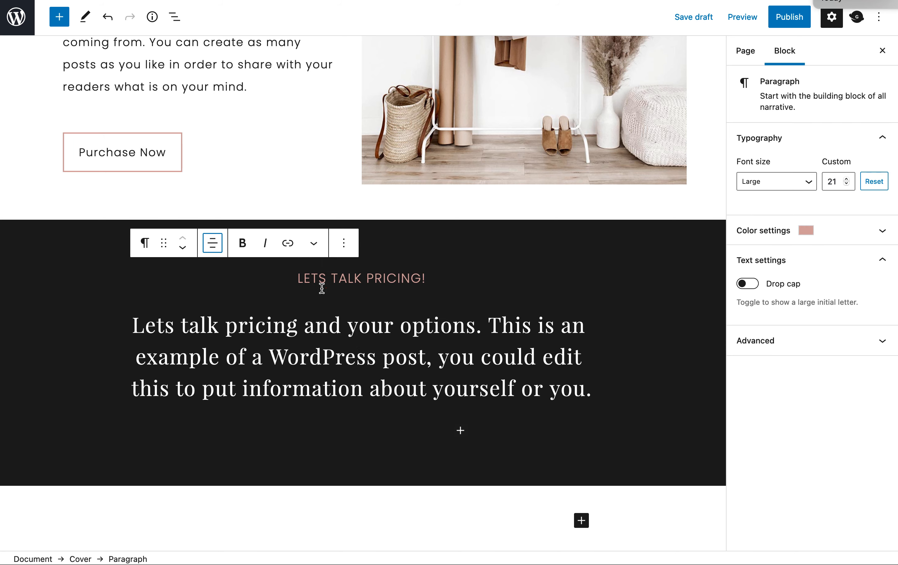
# Insert a Buttons block below the heading inside the Cover block and label its button "Purchase Now"
pyautogui.click(365, 360)
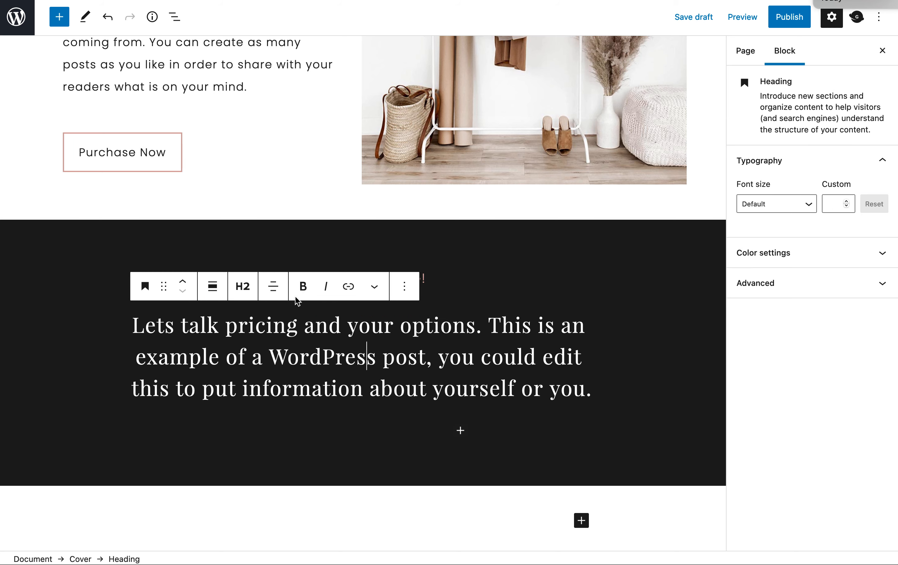
pyautogui.click(623, 391)
pyautogui.click(592, 389)
pyautogui.click(460, 430)
pyautogui.click(500, 353)
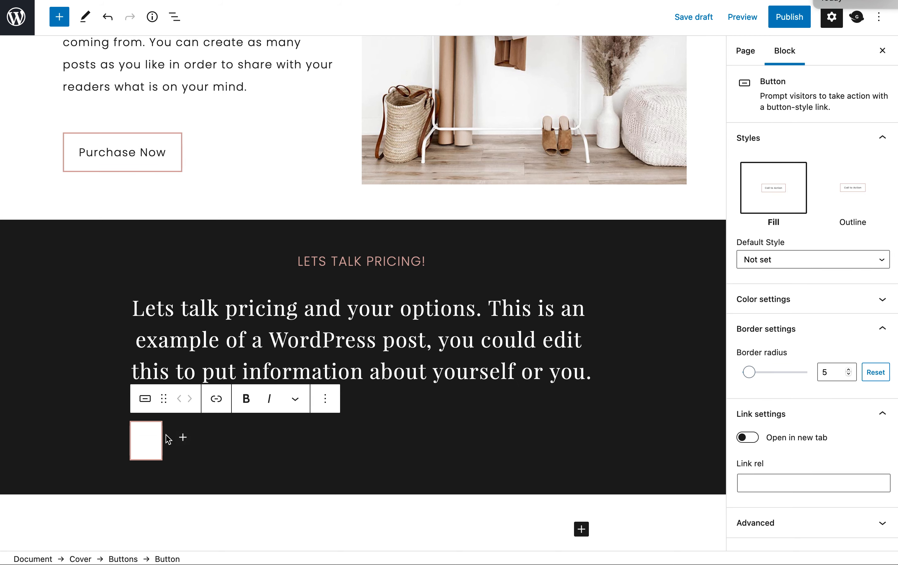
pyautogui.write('Purhcase Now')
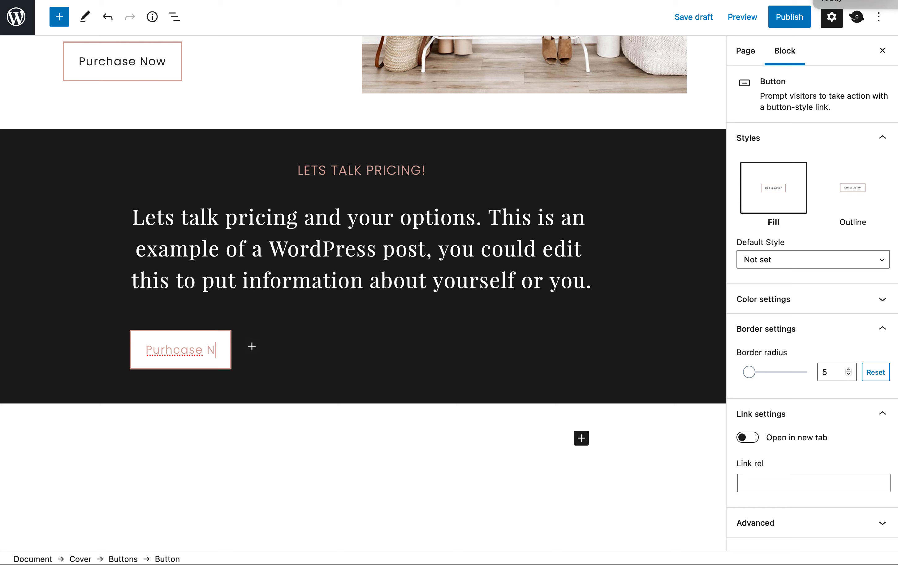
pyautogui.press('BackSpace')
pyautogui.press('BackSpace')
pyautogui.press('BackSpace')
pyautogui.press('BackSpace')
pyautogui.press('BackSpace')
pyautogui.press('BackSpace')
pyautogui.press('BackSpace')
pyautogui.press('BackSpace')
pyautogui.press('BackSpace')
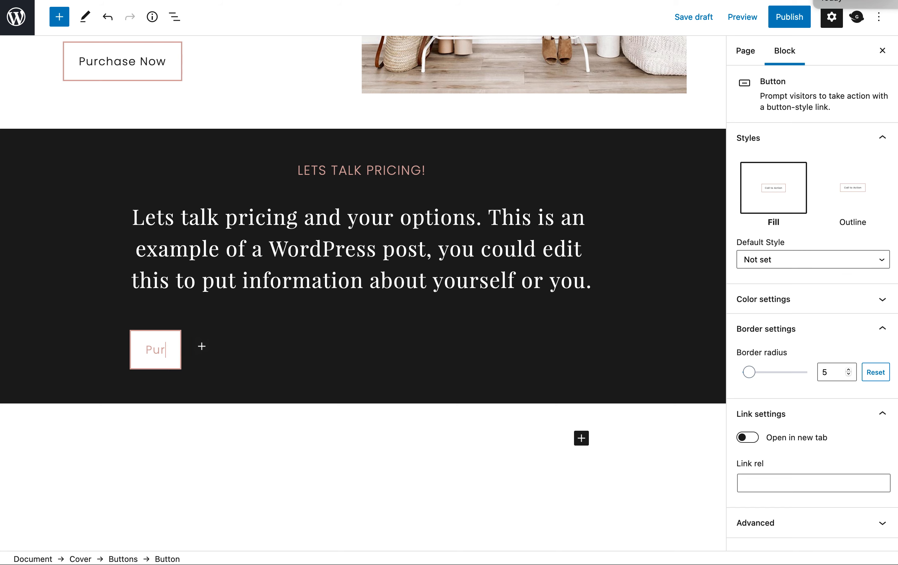
pyautogui.write('chase Now')
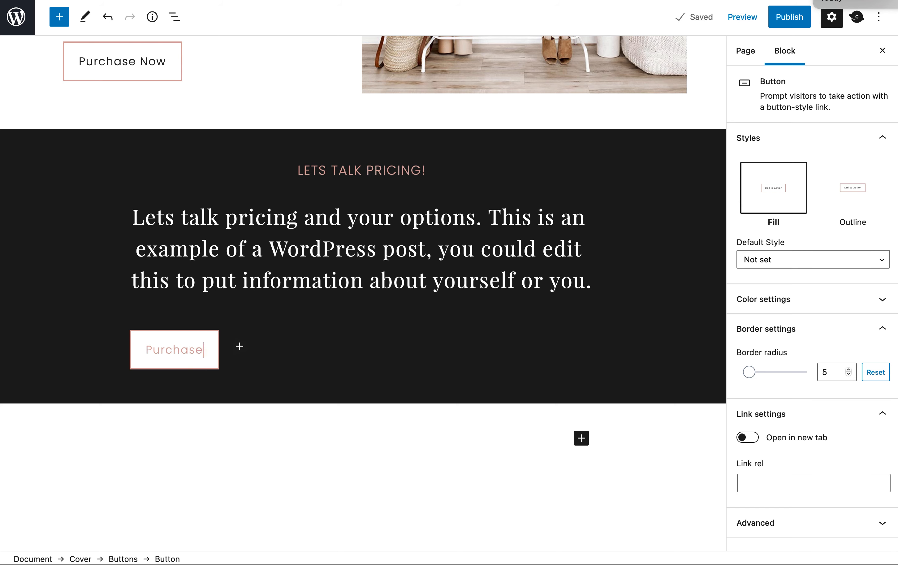
# Center the Buttons block in the Cover block
pyautogui.click(277, 367)
pyautogui.click(213, 290)
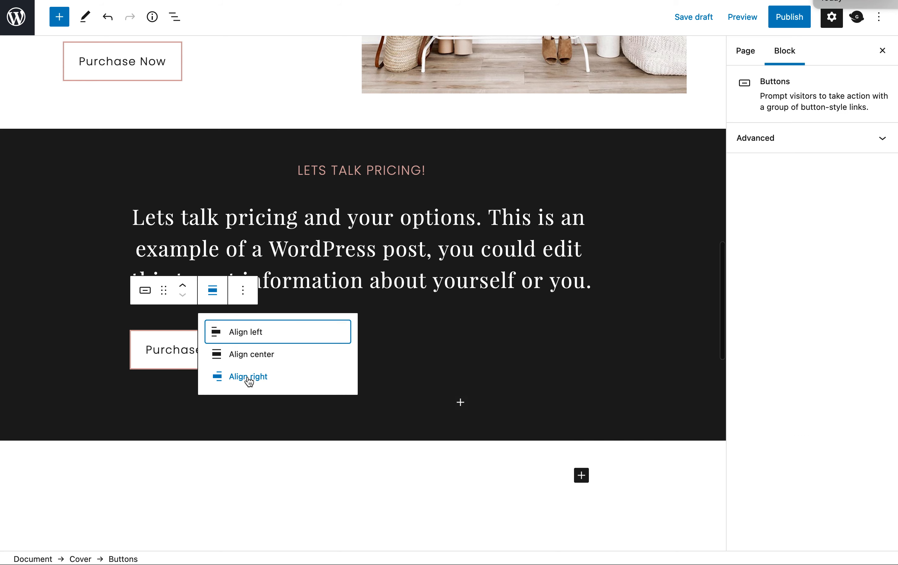
pyautogui.click(261, 354)
pyautogui.click(359, 355)
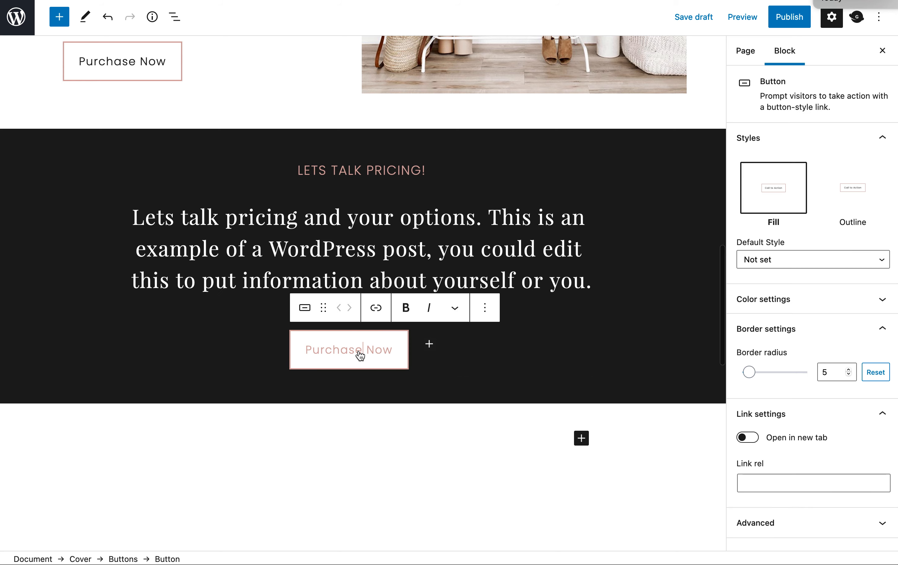
pyautogui.click(375, 307)
pyautogui.write('https://s')
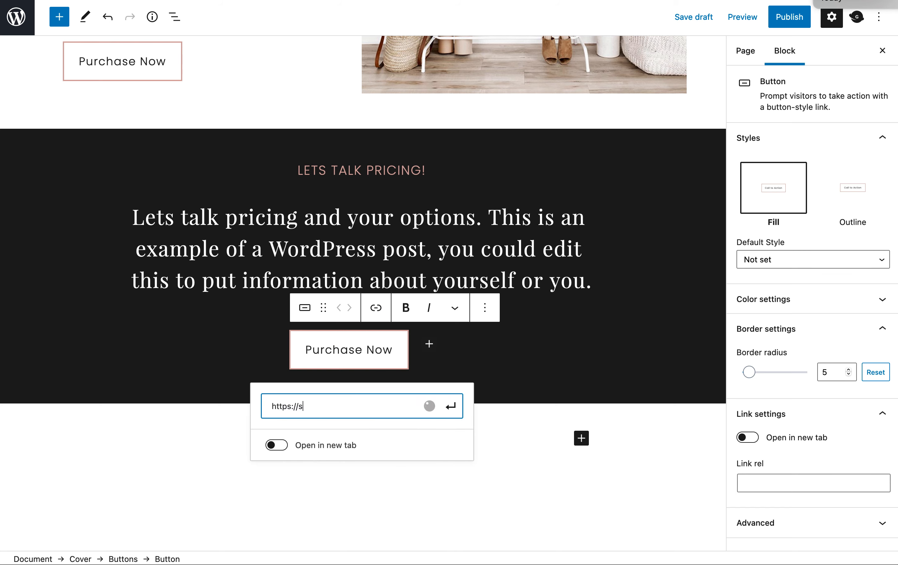
pyautogui.write('tudiomommy.com')
pyautogui.click(452, 406)
pyautogui.click(592, 321)
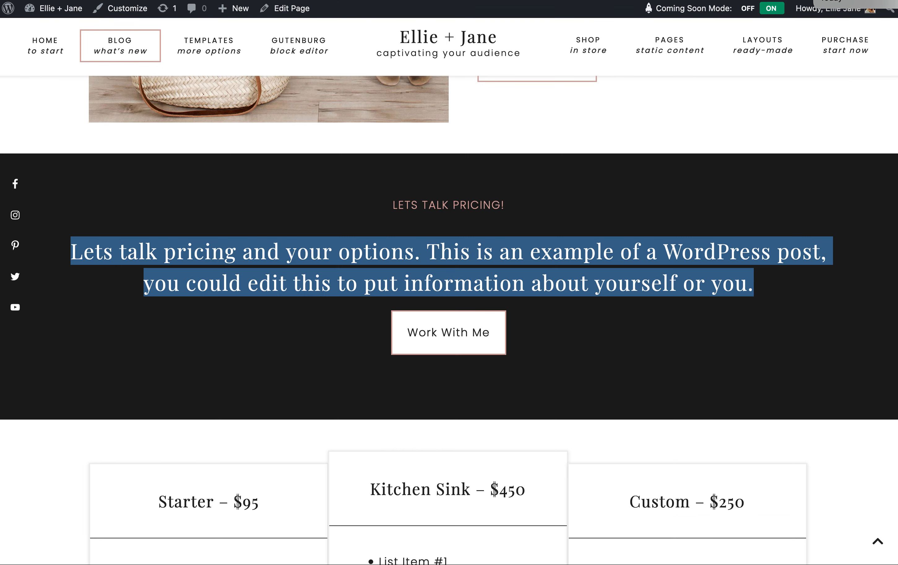
pyautogui.click(33, 278)
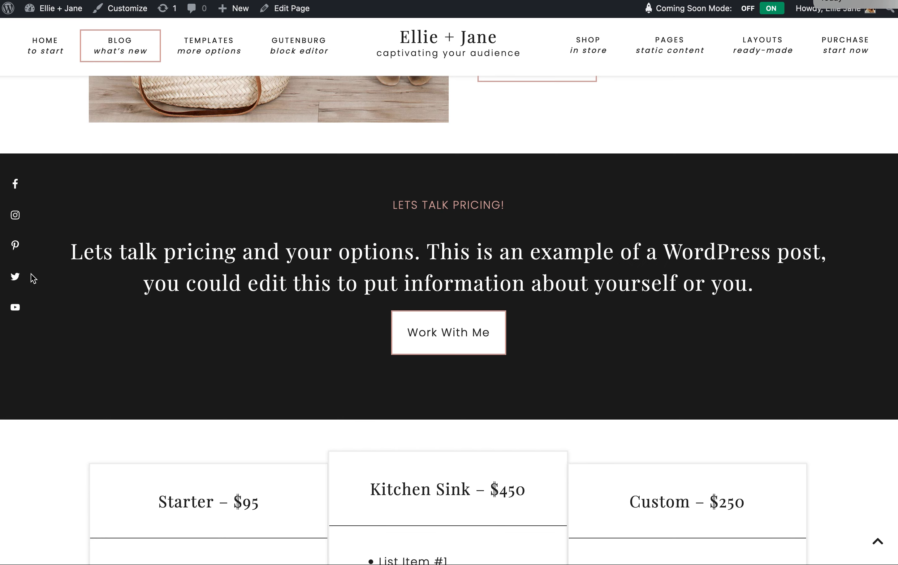
# Copy the complete pricing-table HTML code from Step 4 of the "How to Setup the Pricing Table" tutorial
pyautogui.scroll(-9, 346, 223)
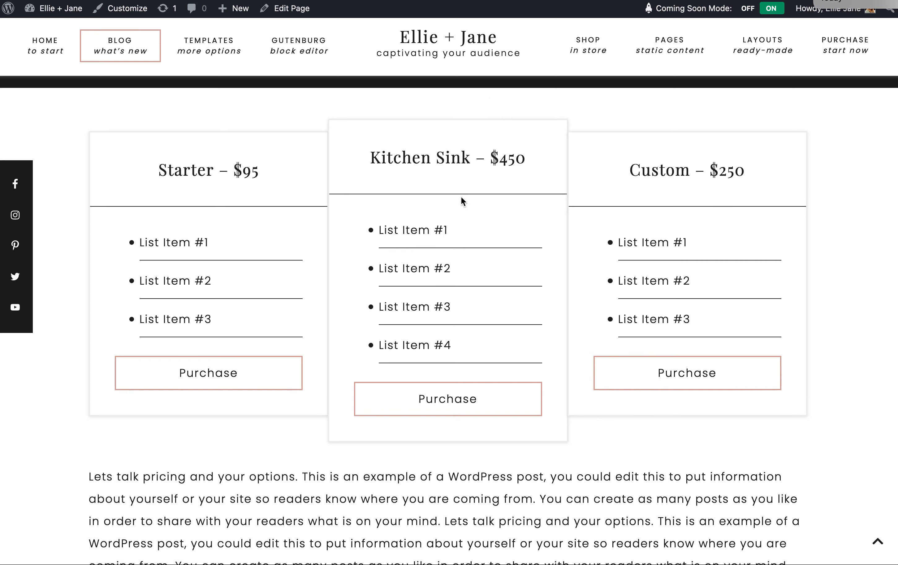
pyautogui.hotkey('ctrl', 'Tab')
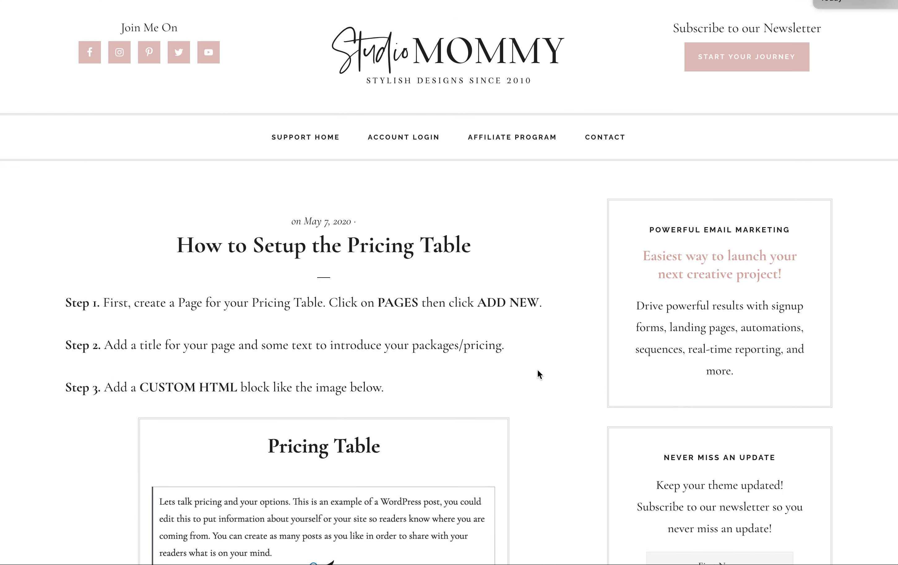
pyautogui.scroll(-5, 538, 371)
pyautogui.scroll(-12, 538, 373)
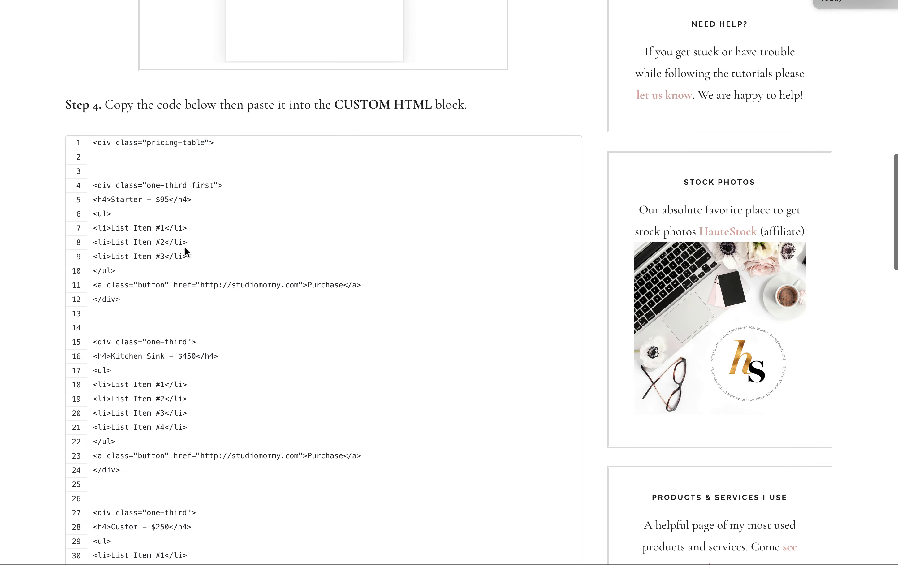
pyautogui.scroll(-1, 323, 269)
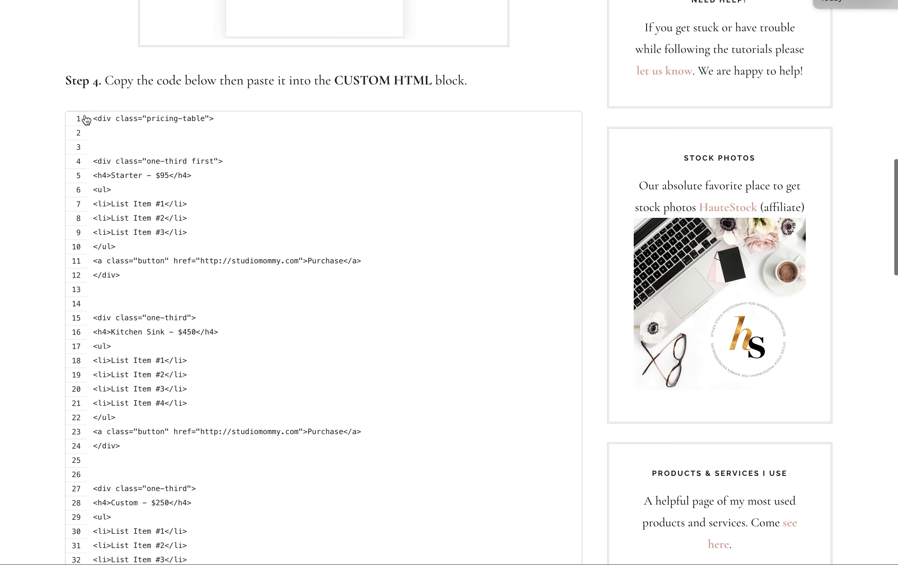
pyautogui.moveTo(92, 119); pyautogui.dragTo(239, 324)
pyautogui.hotkey('ctrl', 'c')
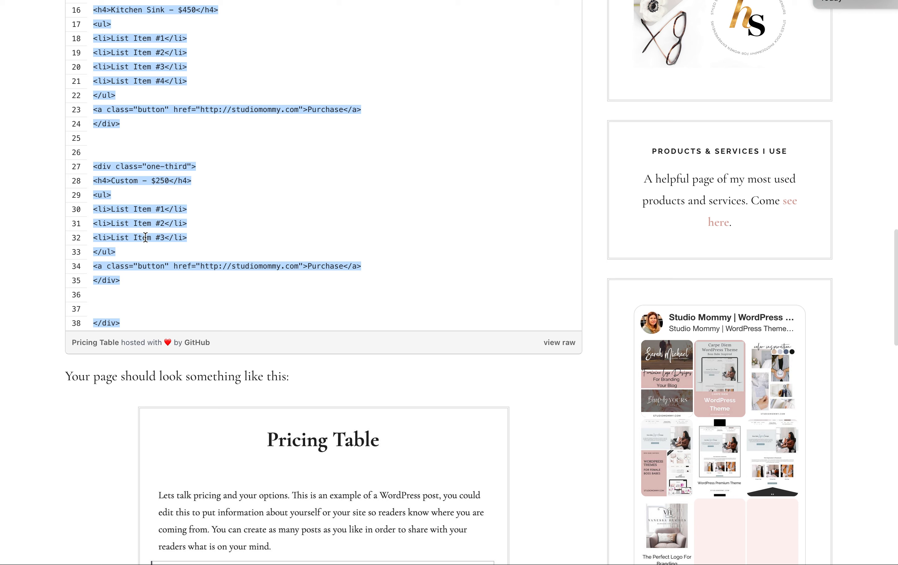
# Switch to the page editor, insert a Custom HTML block below the Cover block and paste the pricing-table code into it
pyautogui.click(310, 1)
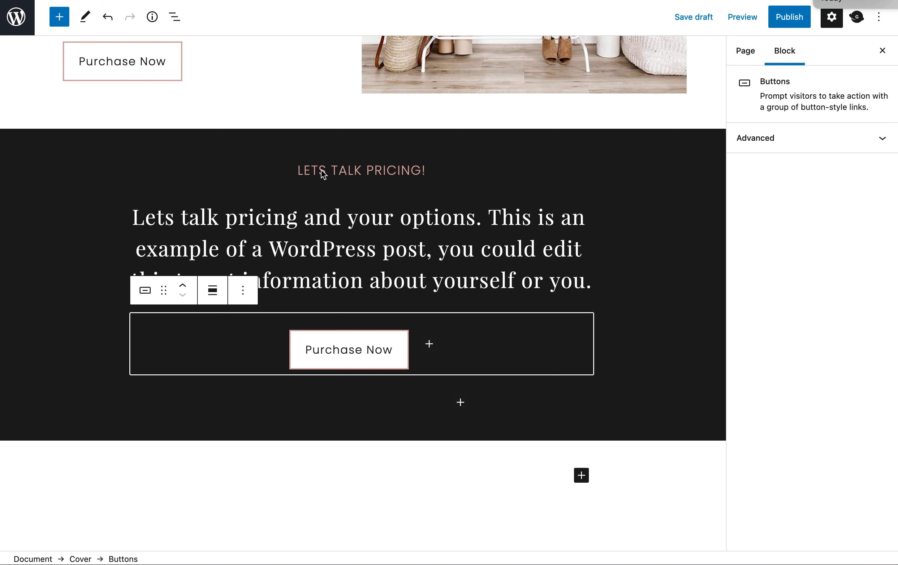
pyautogui.scroll(-5, 402, 417)
pyautogui.click(582, 248)
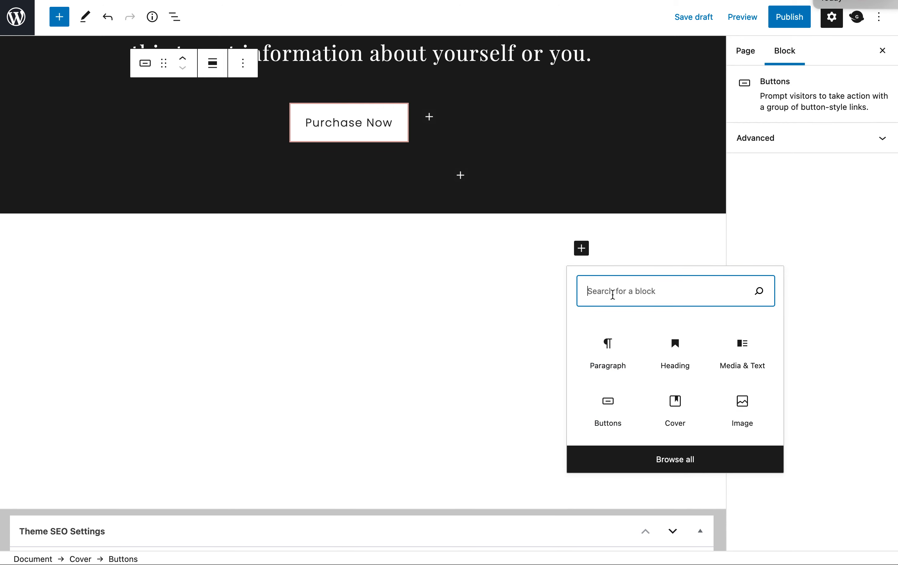
pyautogui.write('Custom')
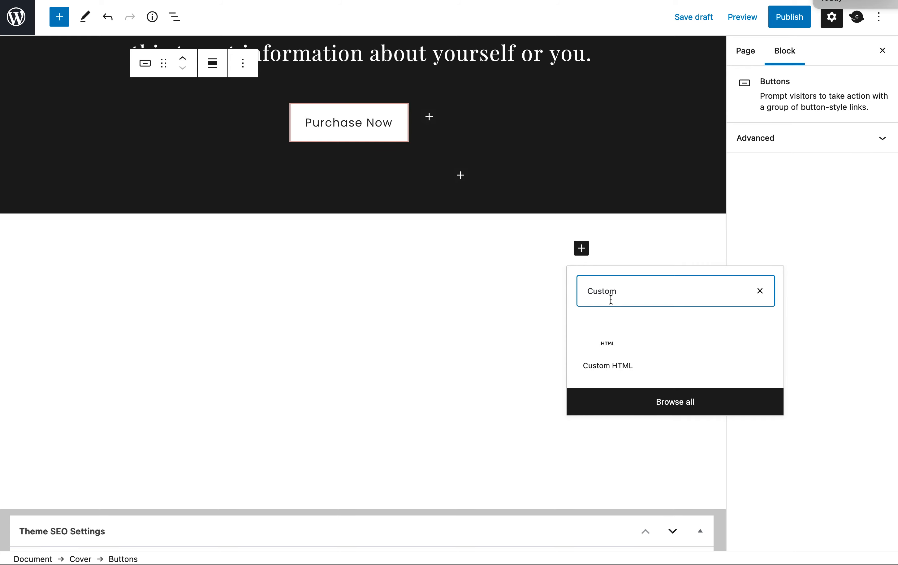
pyautogui.click(608, 351)
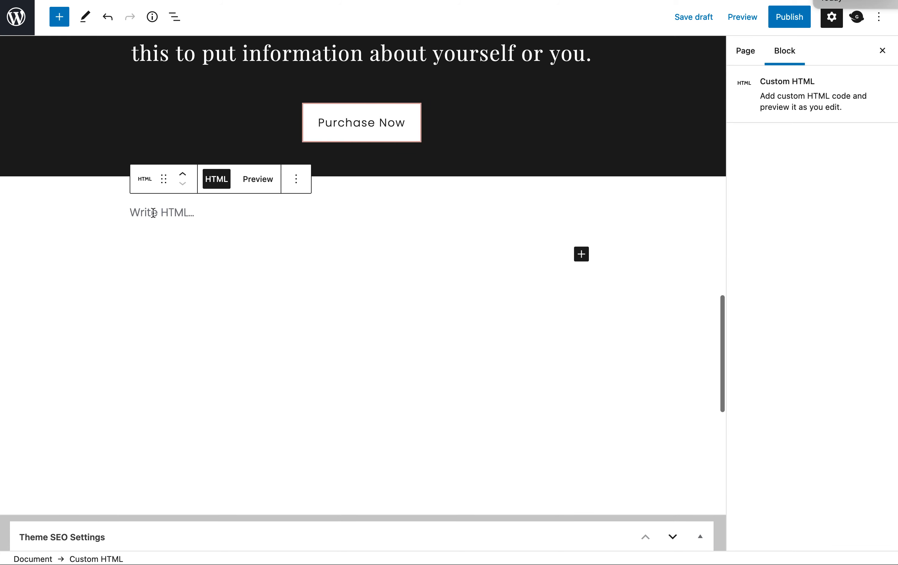
pyautogui.hotkey('ctrl', 'v')
pyautogui.scroll(15, 212, 253)
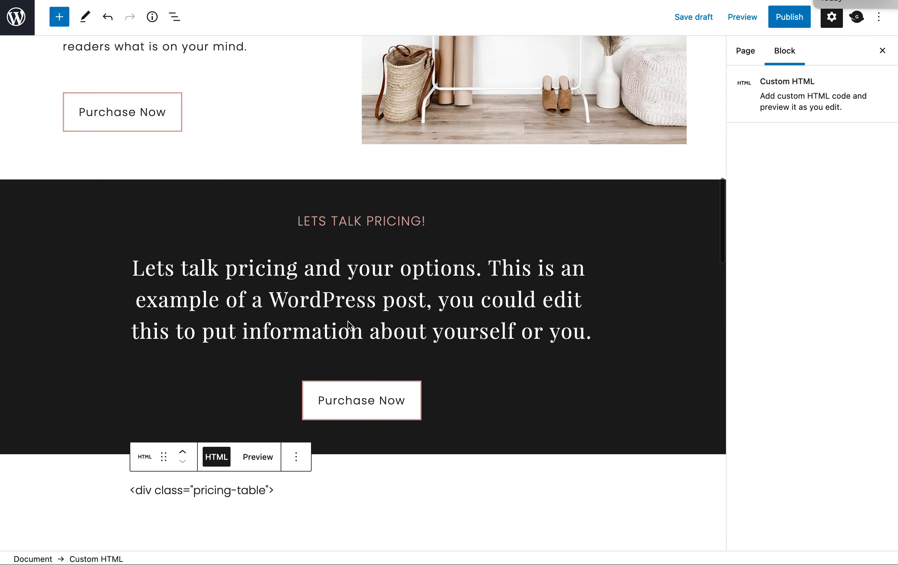
pyautogui.rightClick(346, 355)
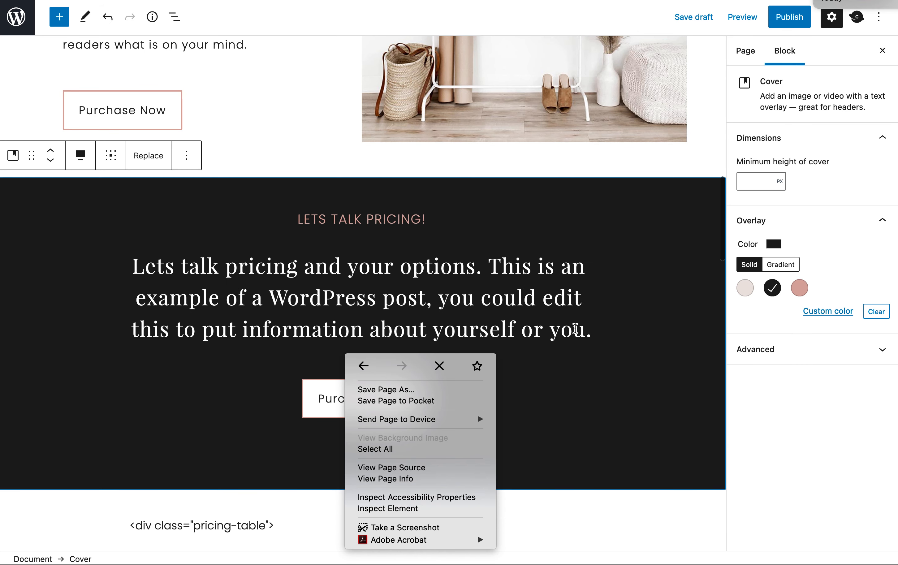
pyautogui.click(605, 542)
# Examine the editable parts of the Starter column's HTML: the title and price, list items, button link and button label
pyautogui.scroll(-10, 605, 540)
pyautogui.scroll(-5, 290, 311)
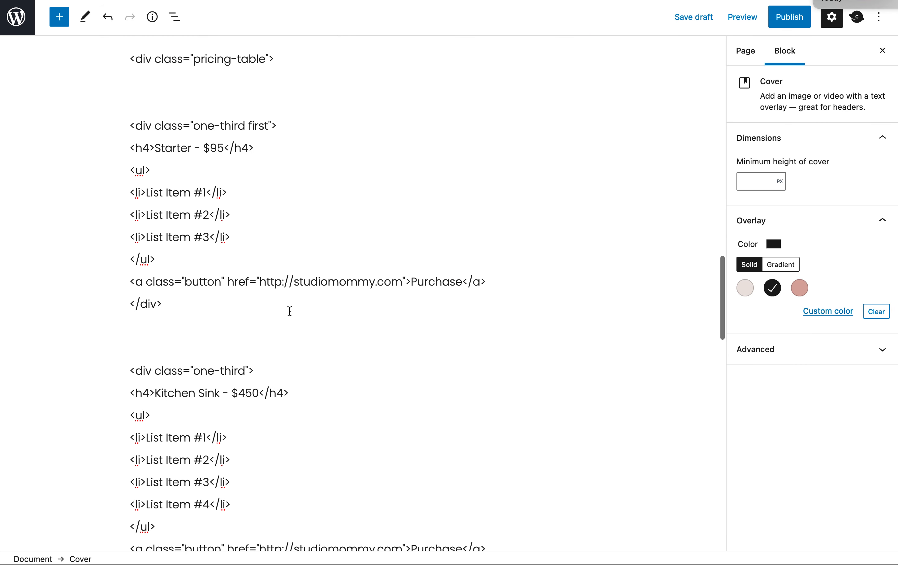
pyautogui.scroll(1, 290, 311)
pyautogui.moveTo(154, 193); pyautogui.dragTo(182, 194)
pyautogui.click(172, 155)
pyautogui.moveTo(154, 153); pyautogui.dragTo(222, 154)
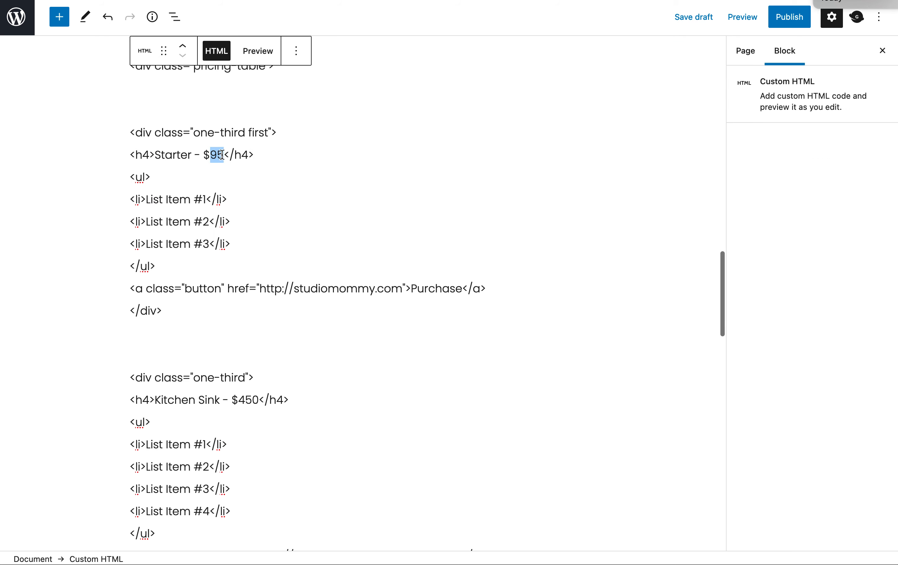
pyautogui.click(175, 198)
pyautogui.moveTo(144, 200); pyautogui.dragTo(207, 200)
pyautogui.click(151, 222)
pyautogui.moveTo(145, 222); pyautogui.dragTo(210, 224)
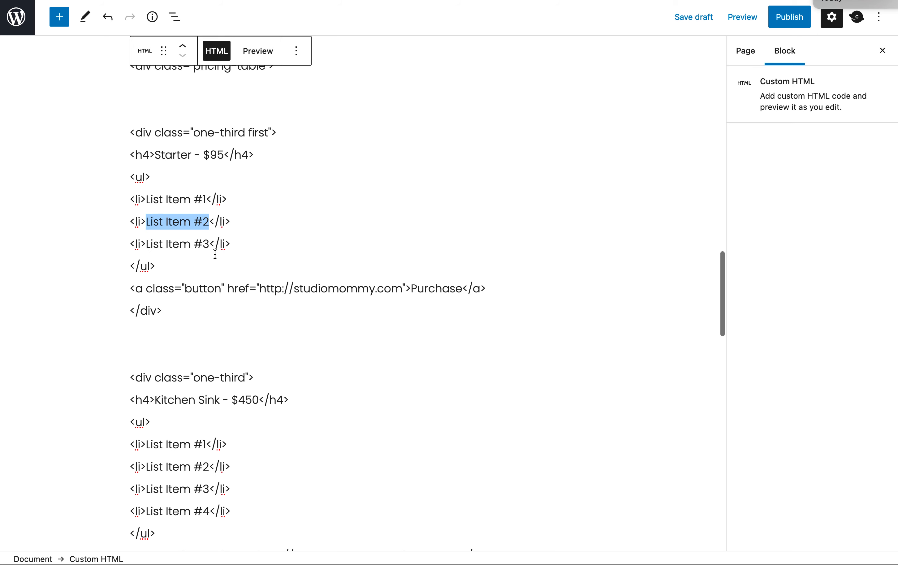
pyautogui.click(267, 288)
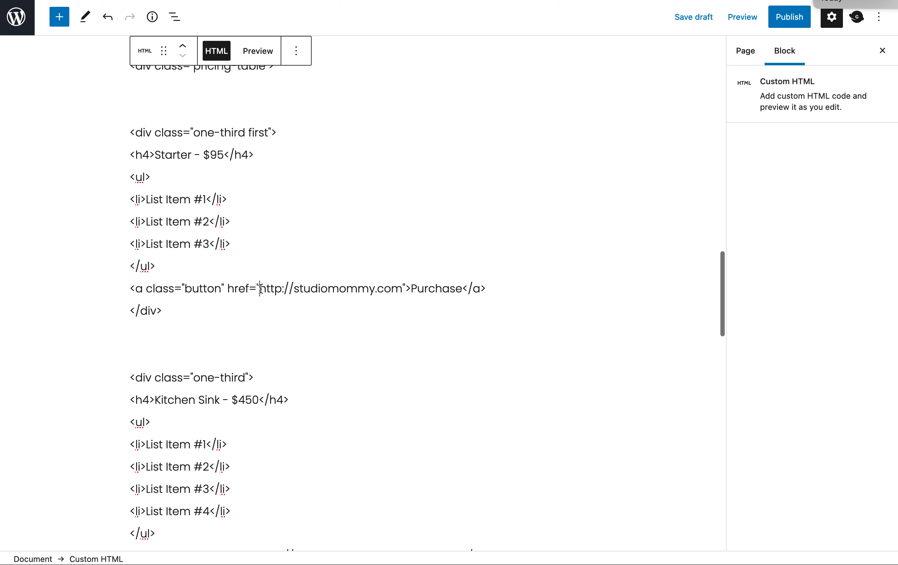
pyautogui.moveTo(261, 289); pyautogui.dragTo(402, 291)
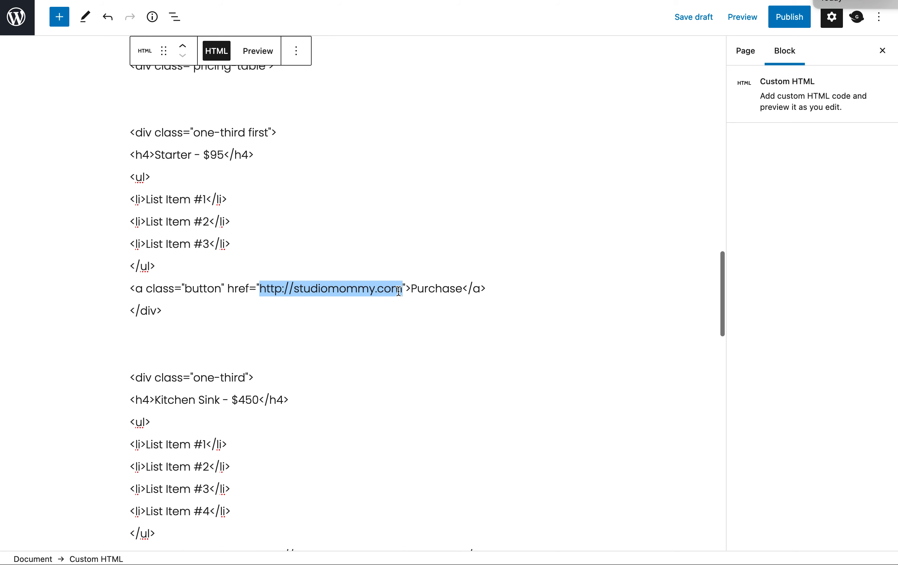
pyautogui.click(398, 291)
pyautogui.moveTo(411, 289); pyautogui.dragTo(462, 290)
# Preview the page in a new tab, check the package blocks, Cover section and pricing table, and close the preview
pyautogui.click(742, 16)
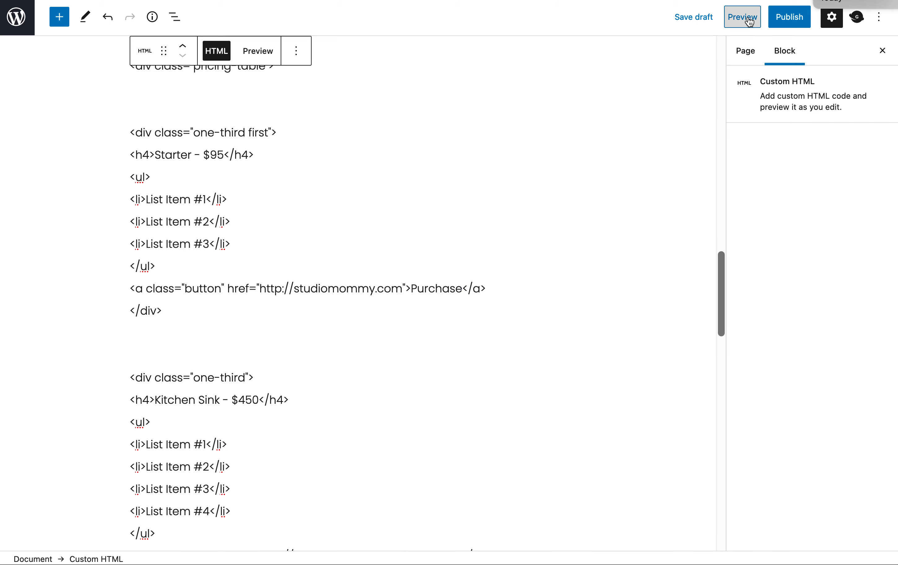
pyautogui.click(647, 133)
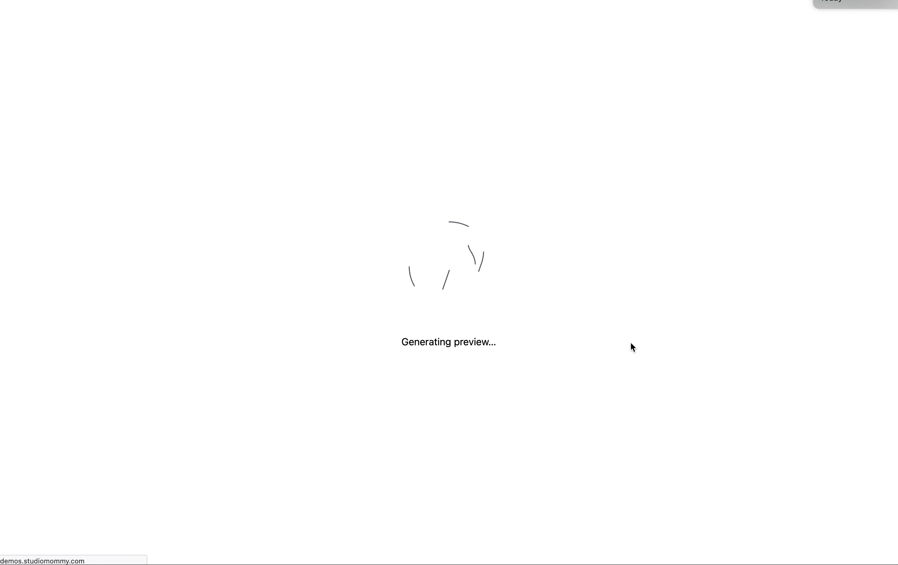
pyautogui.scroll(-10, 631, 343)
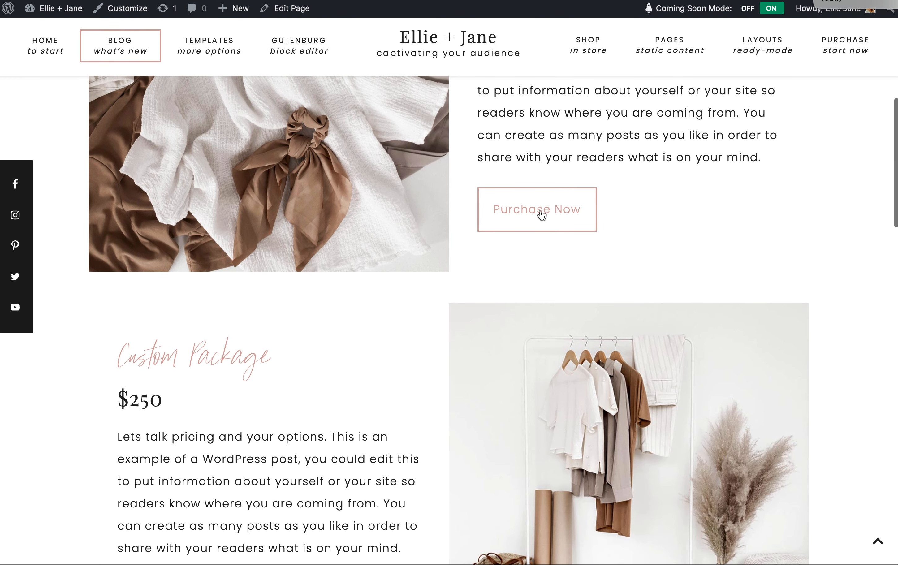
pyautogui.scroll(5, 562, 314)
pyautogui.scroll(-5, 402, 307)
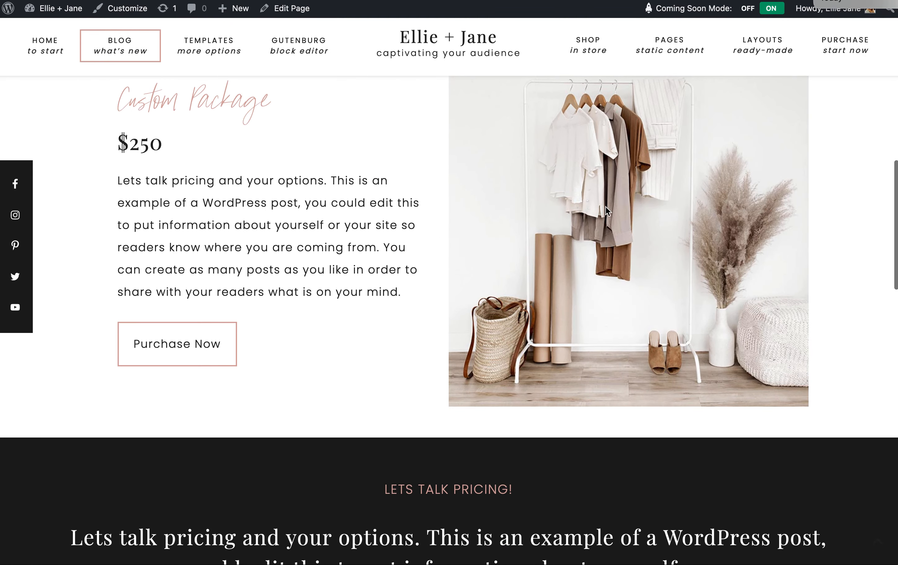
pyautogui.scroll(10, 395, 297)
pyautogui.scroll(-8, 557, 362)
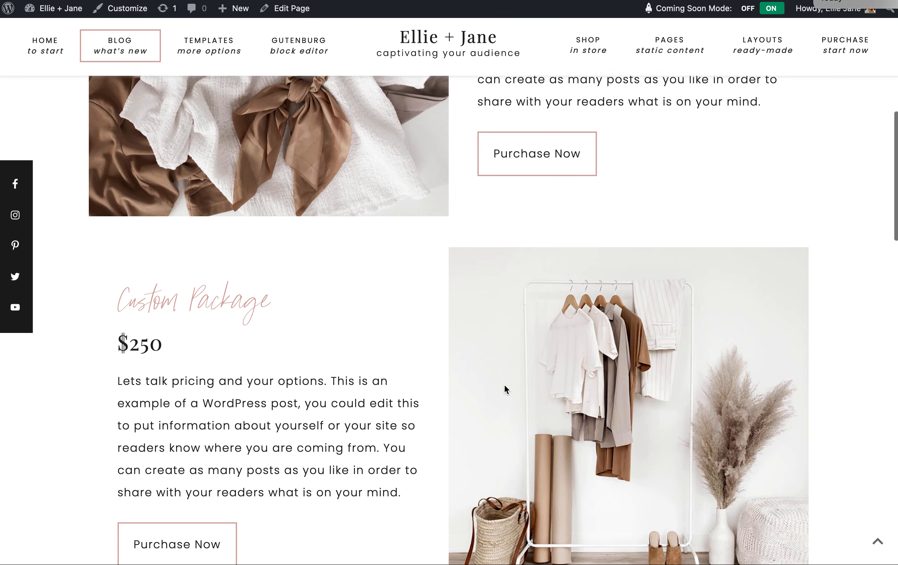
pyautogui.scroll(-10, 504, 386)
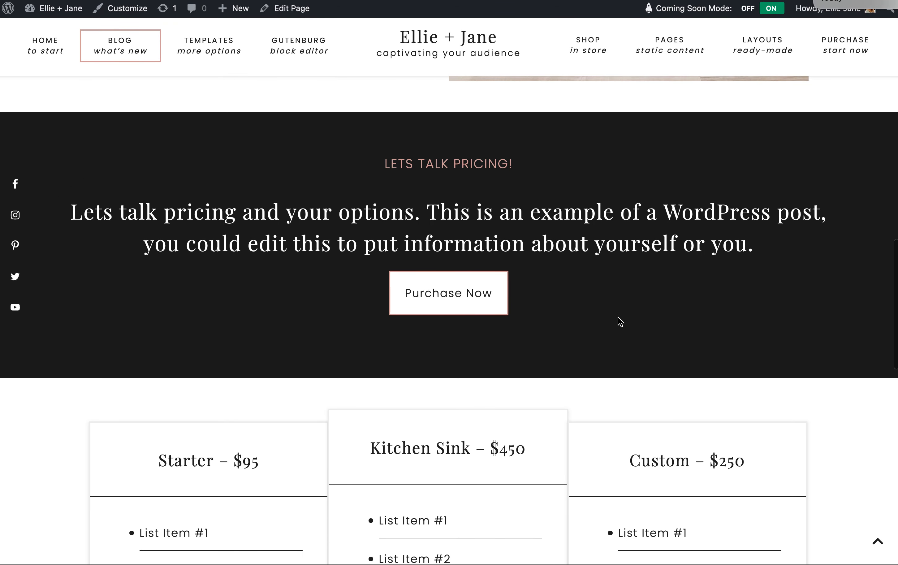
pyautogui.scroll(-5, 619, 318)
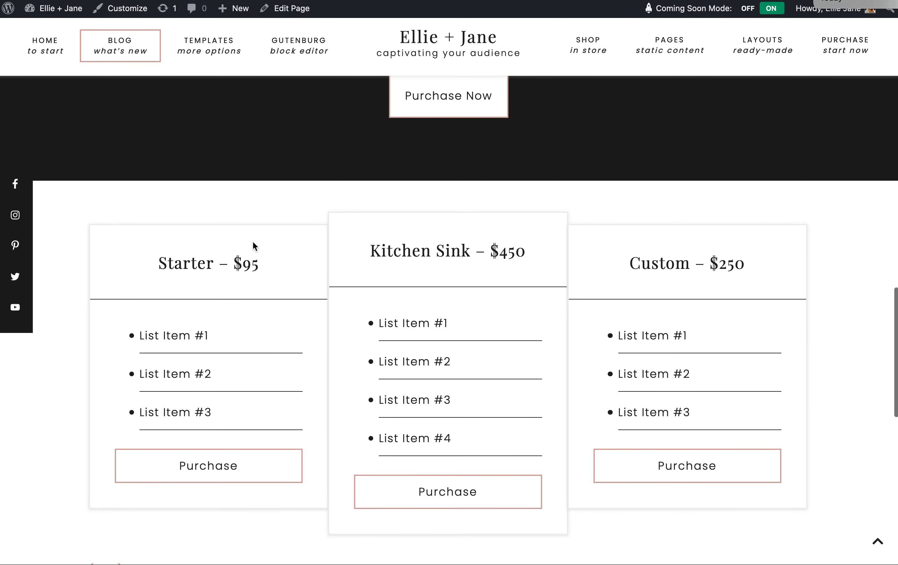
pyautogui.scroll(-10, 690, 367)
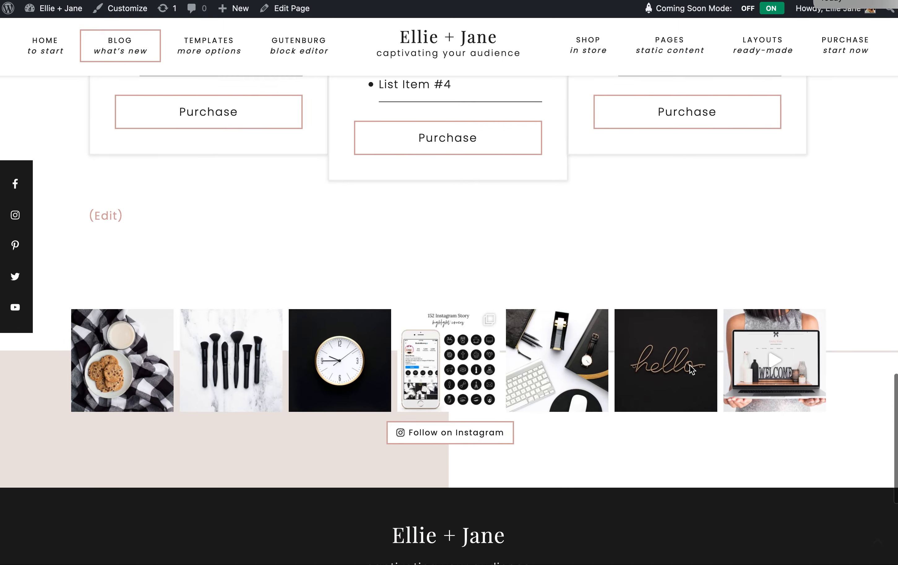
pyautogui.scroll(3, 615, 196)
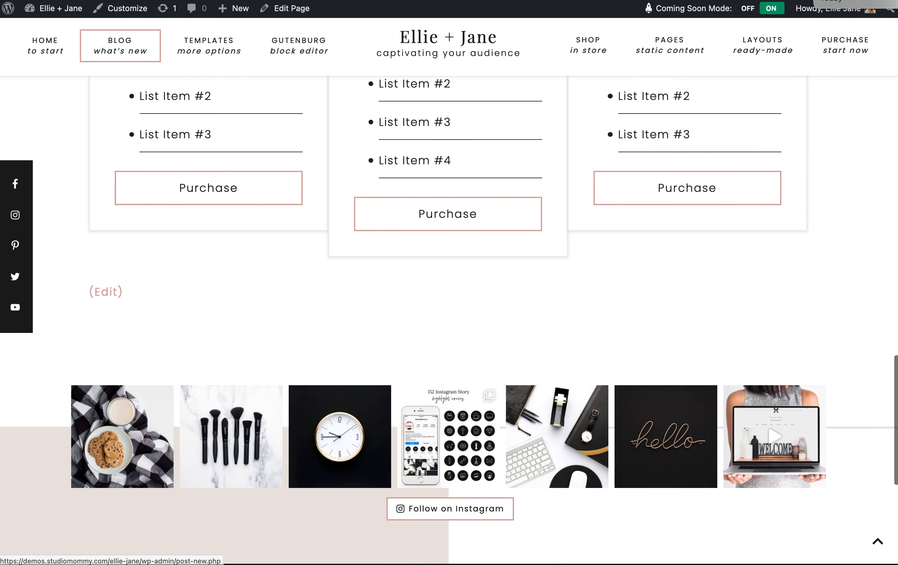
pyautogui.press('super+w')
# Add an empty Paragraph block below the pricing table's Custom HTML block
pyautogui.scroll(-10, 402, 320)
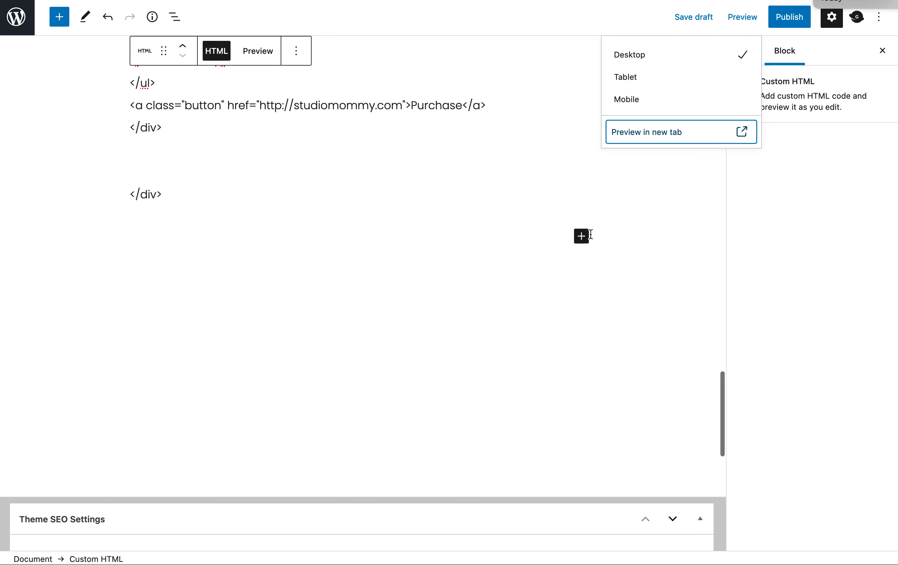
pyautogui.click(581, 239)
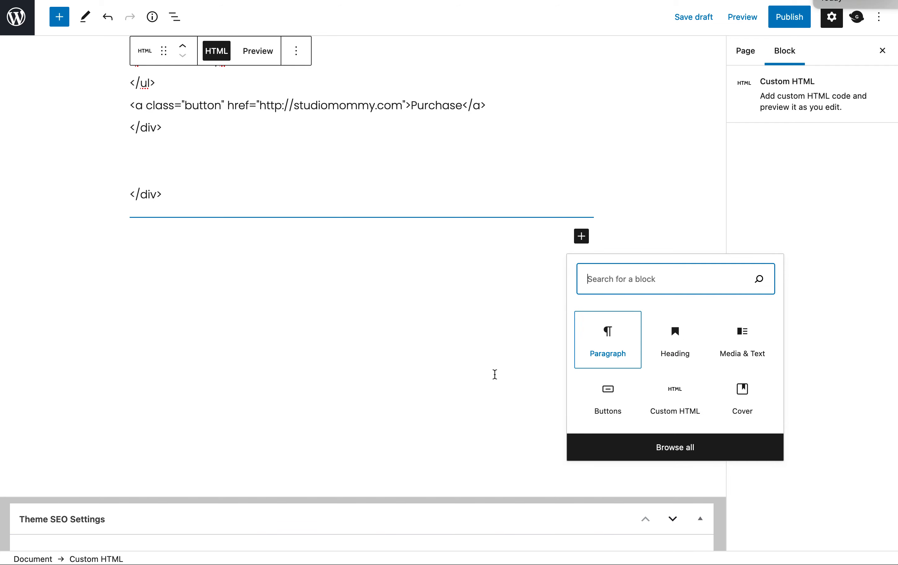
pyautogui.click(398, 228)
pyautogui.scroll(20, 397, 228)
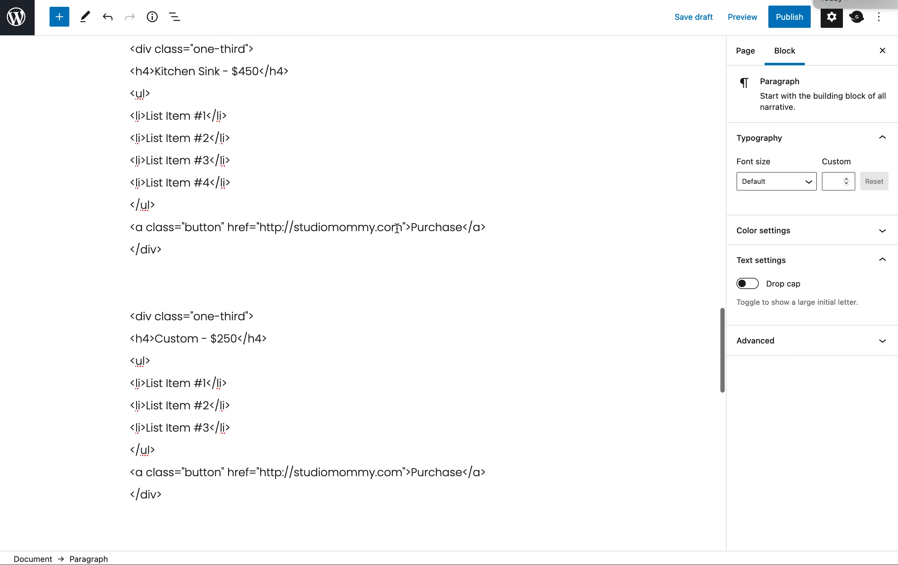